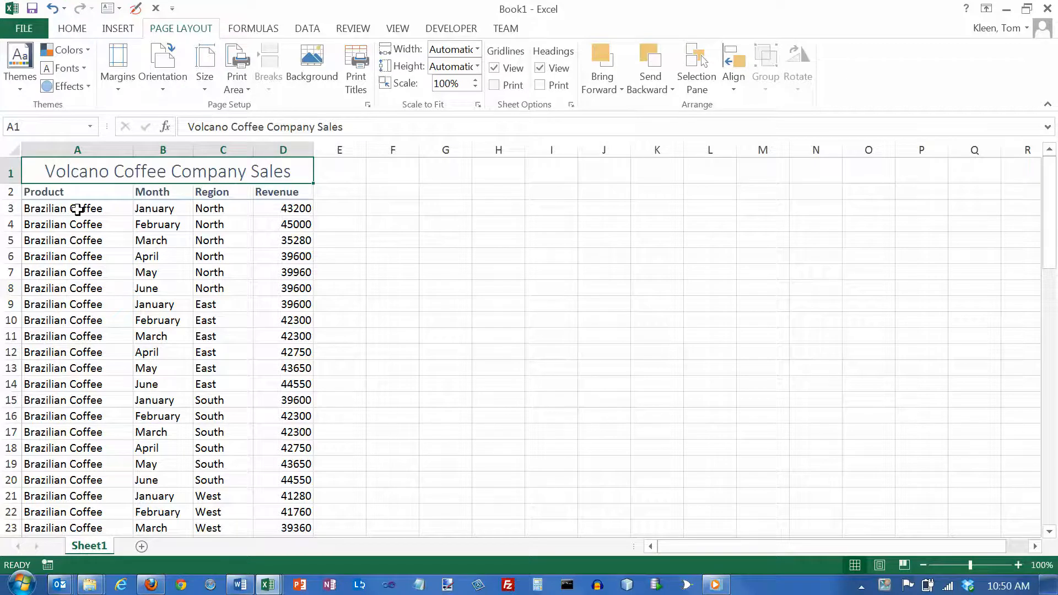
# Step: Examine the Volcano Coffee sales records by product, month, region and revenue
pyautogui.scroll(-19, 76, 279)
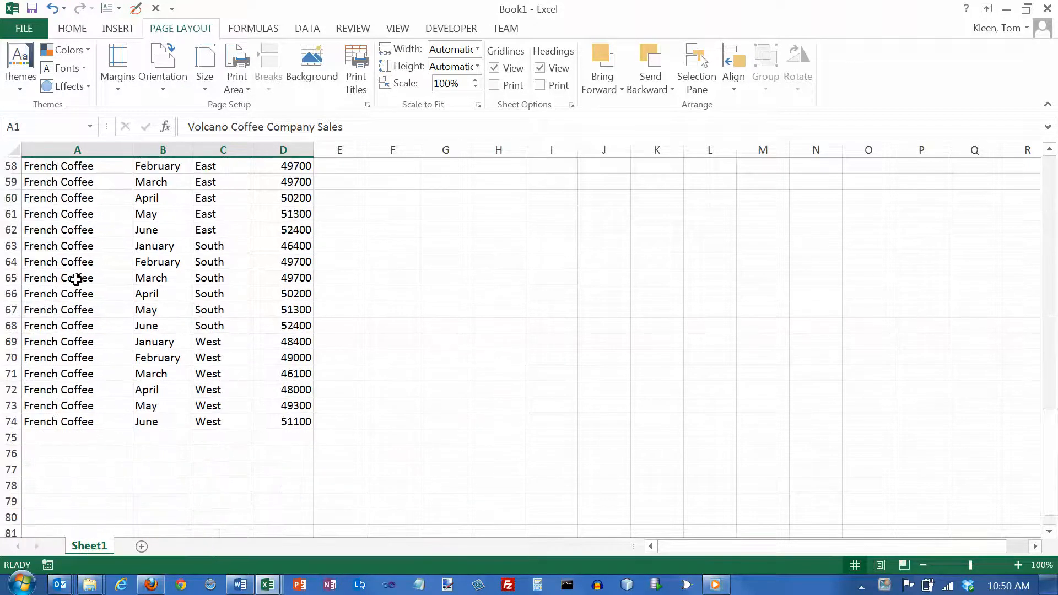
pyautogui.scroll(19, 76, 278)
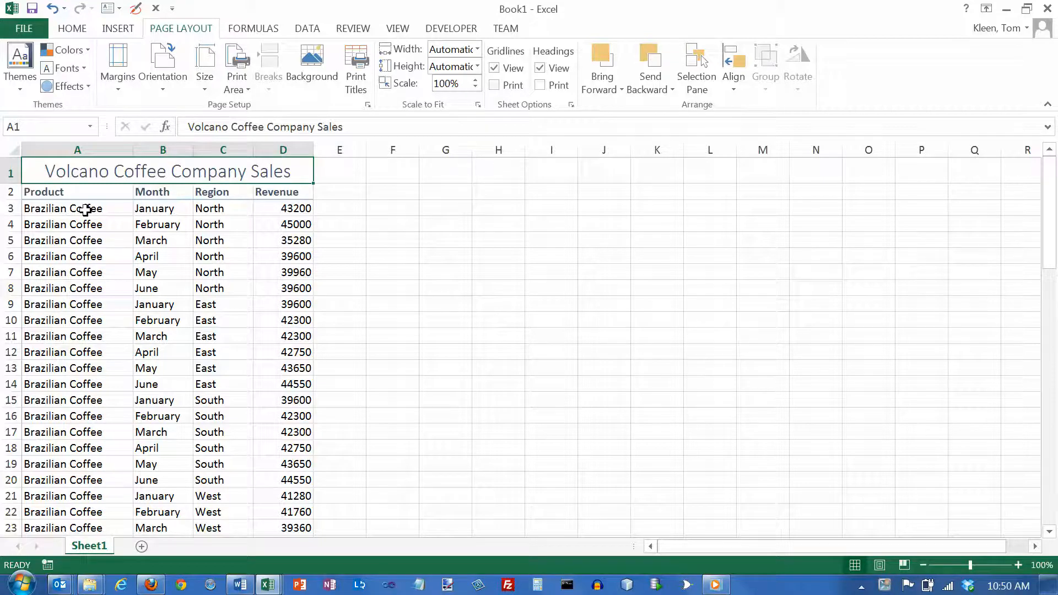
pyautogui.moveTo(157, 209); pyautogui.dragTo(158, 283)
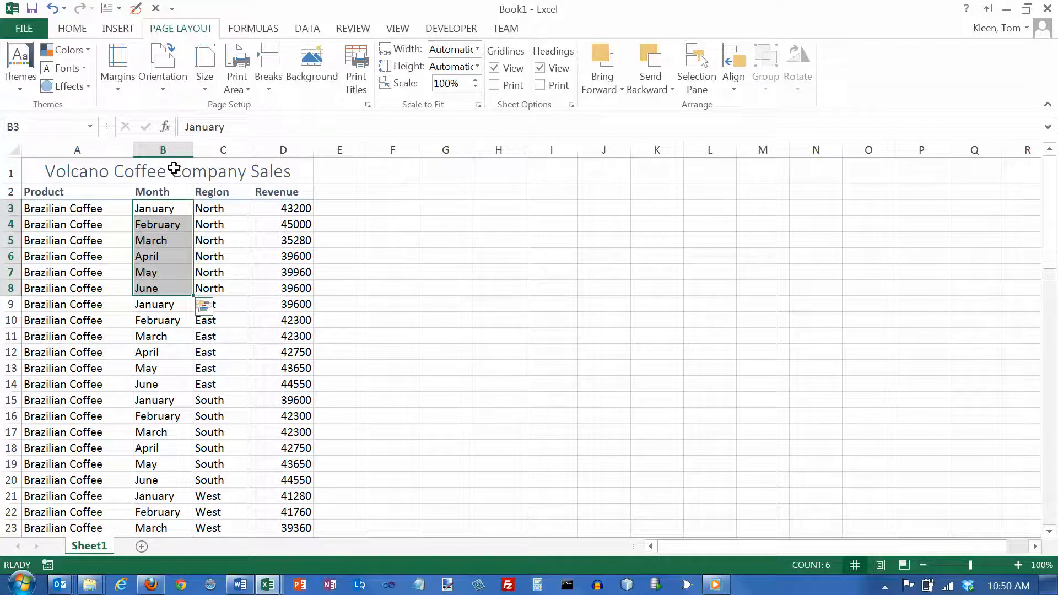
pyautogui.click(169, 210)
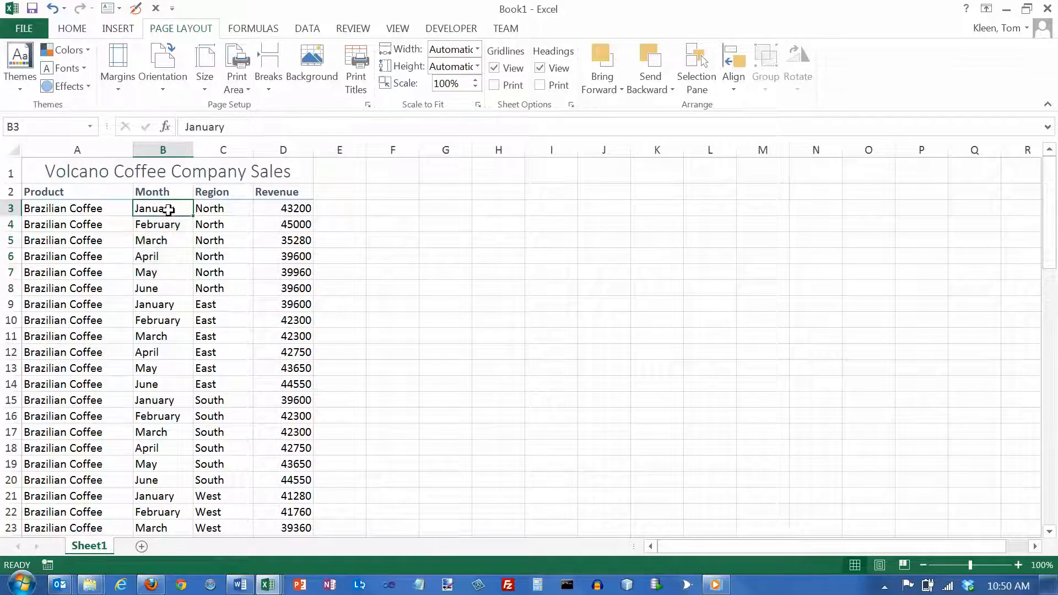
pyautogui.click(215, 208)
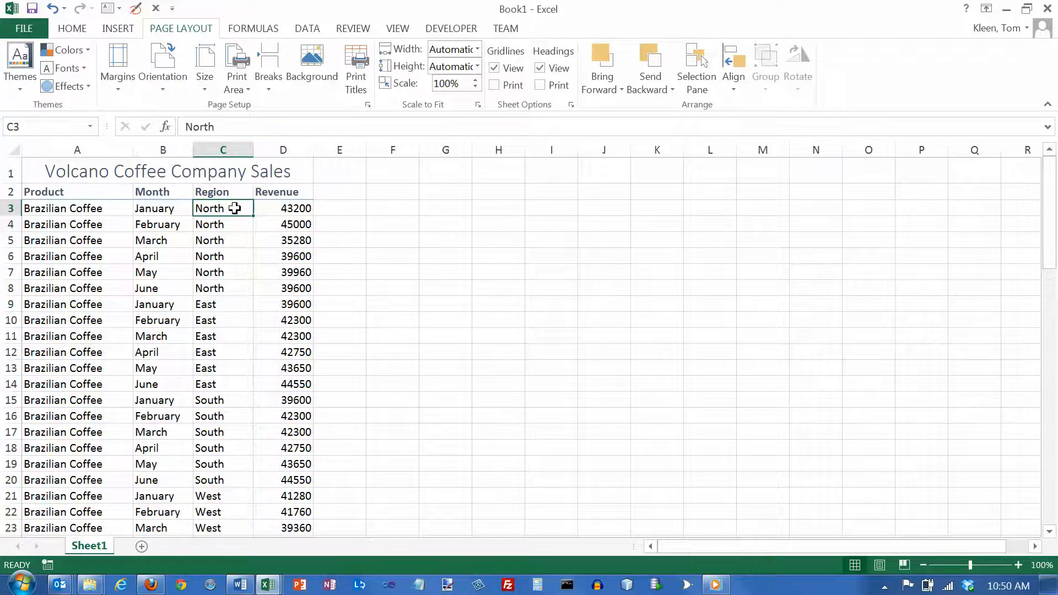
pyautogui.click(69, 209)
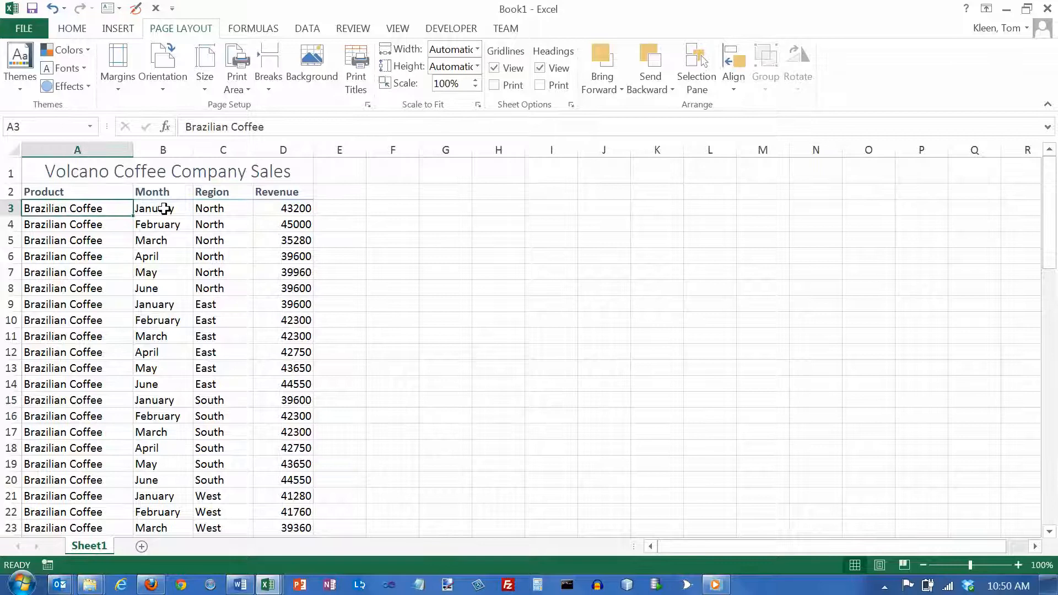
pyautogui.click(164, 209)
pyautogui.click(81, 210)
# Step: Insert a PivotTable based on the sales data in A2:D74, placed on a new worksheet
pyautogui.click(119, 31)
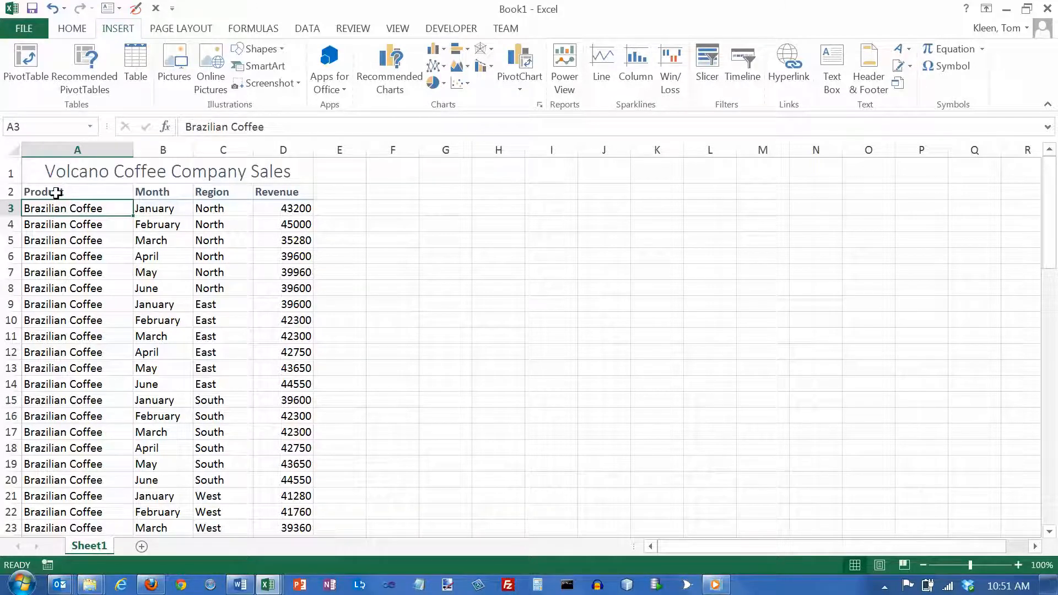
pyautogui.moveTo(56, 193); pyautogui.dragTo(269, 189)
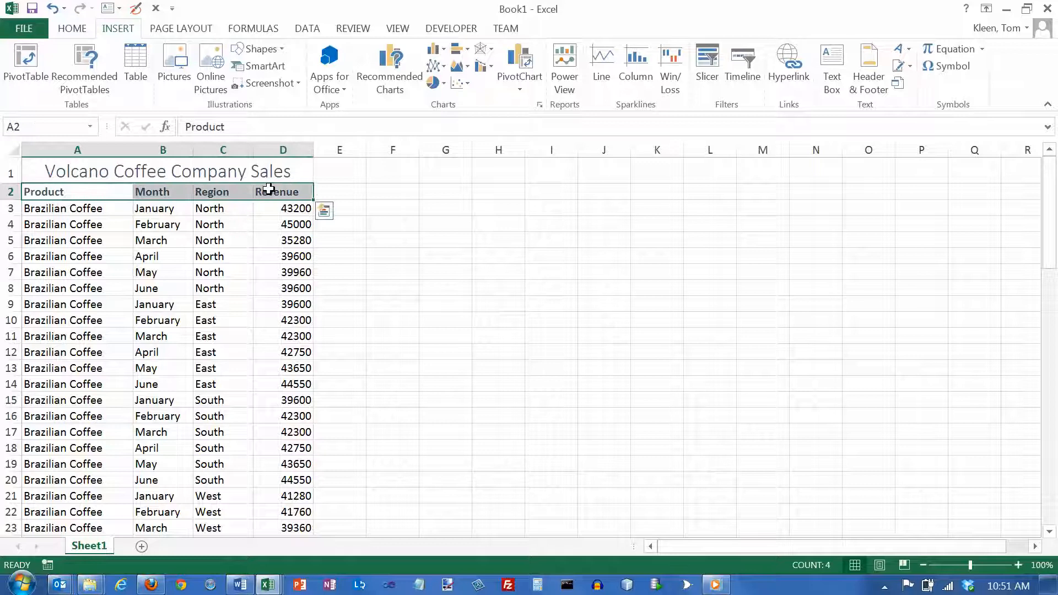
pyautogui.click(72, 211)
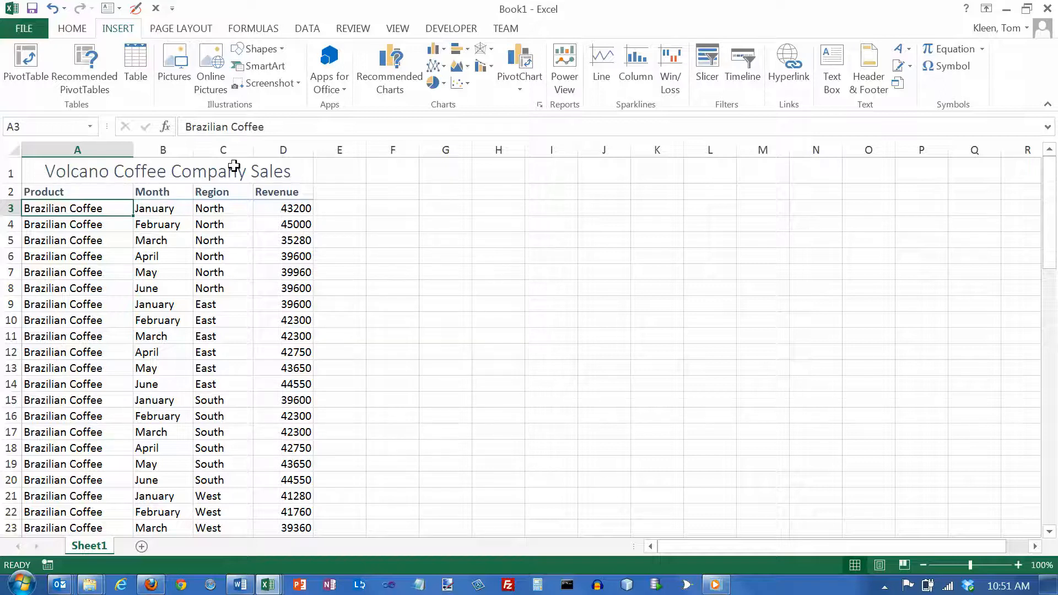
pyautogui.click(58, 194)
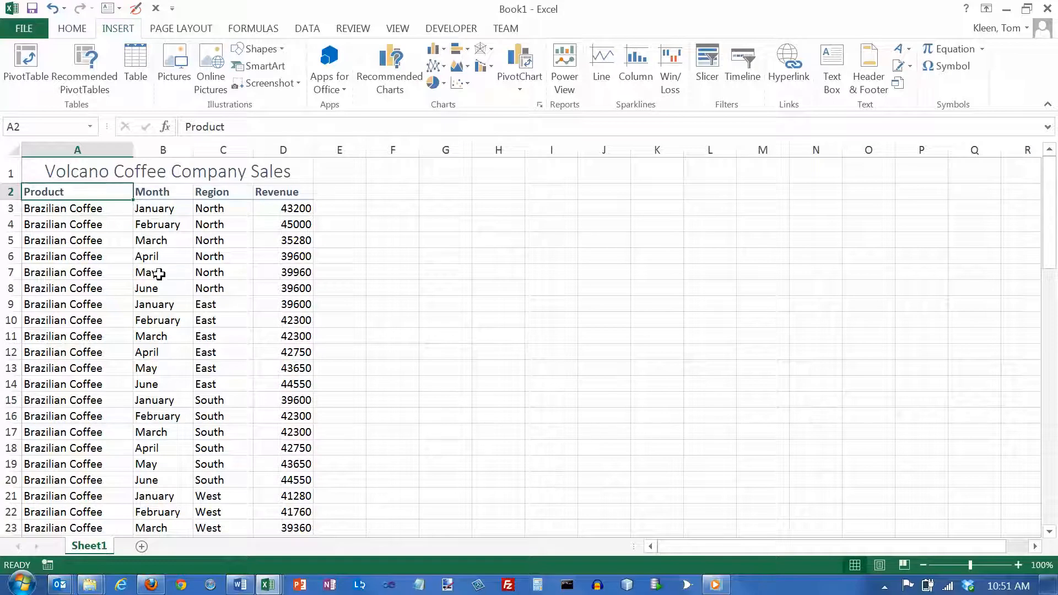
pyautogui.click(159, 274)
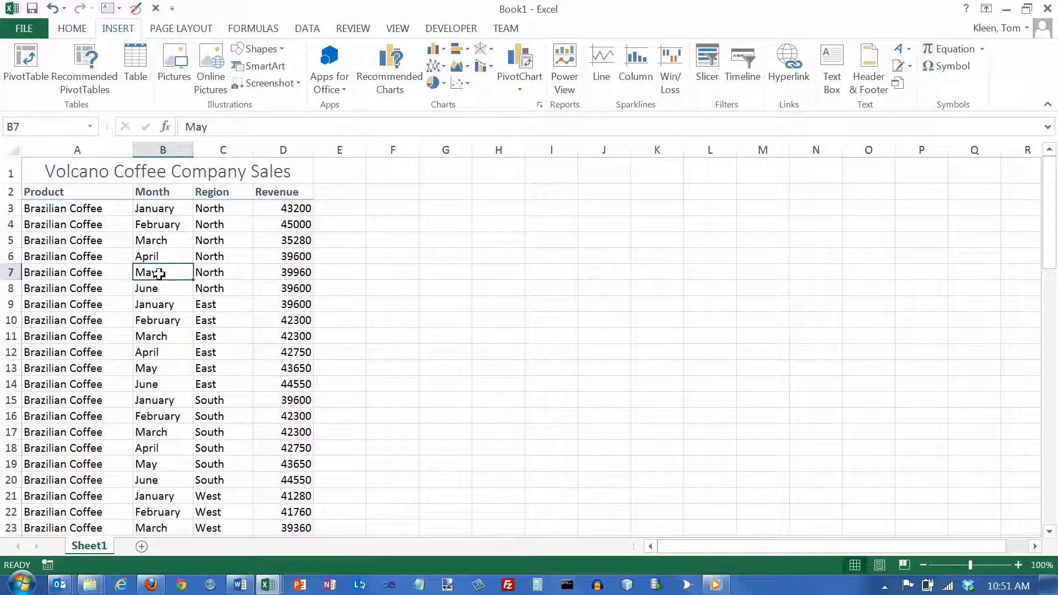
pyautogui.click(27, 69)
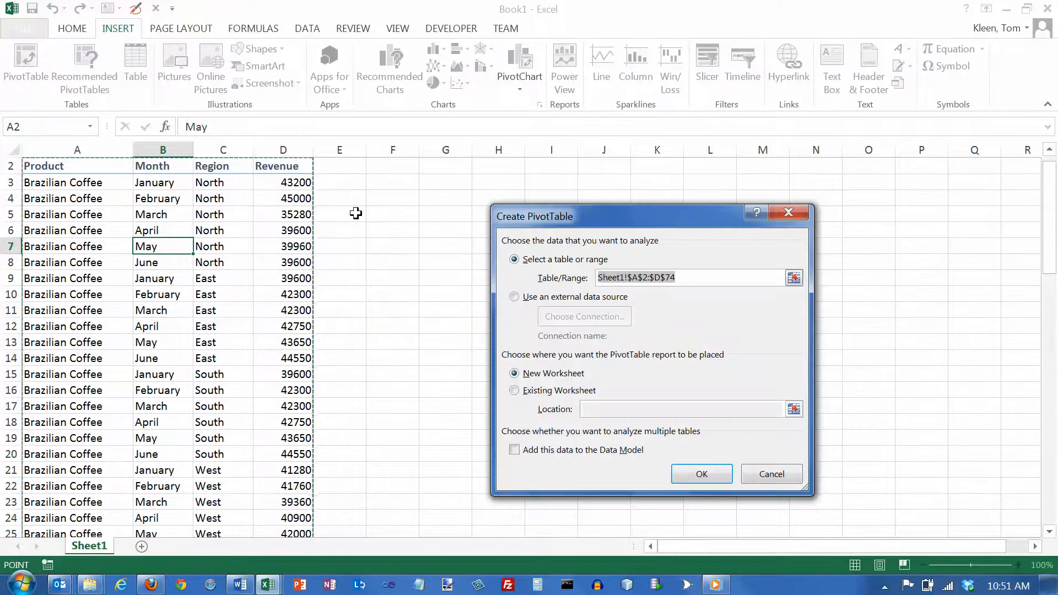
pyautogui.moveTo(540, 226); pyautogui.dragTo(496, 205)
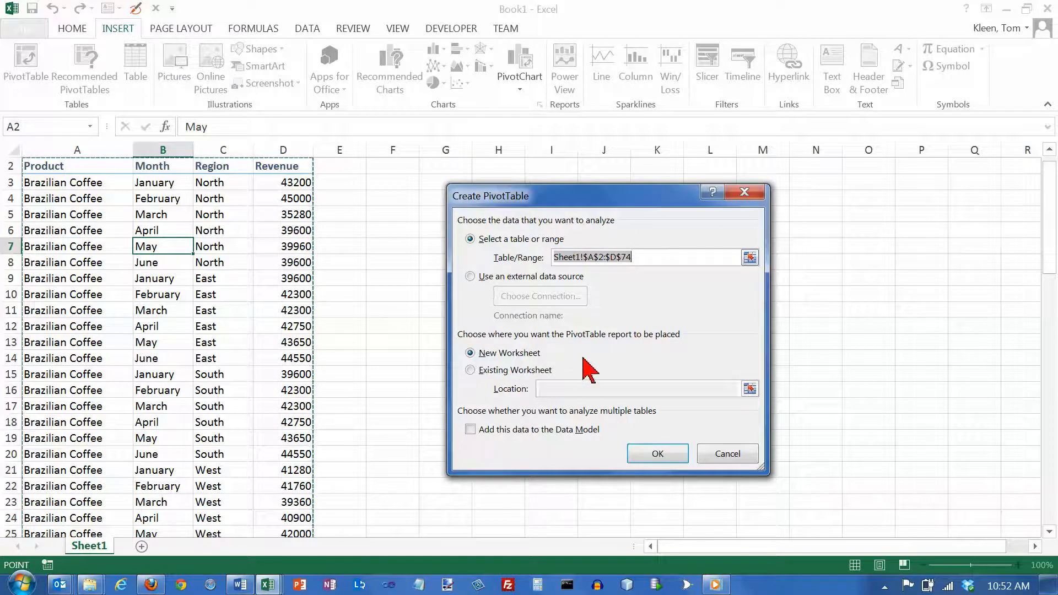
pyautogui.click(658, 454)
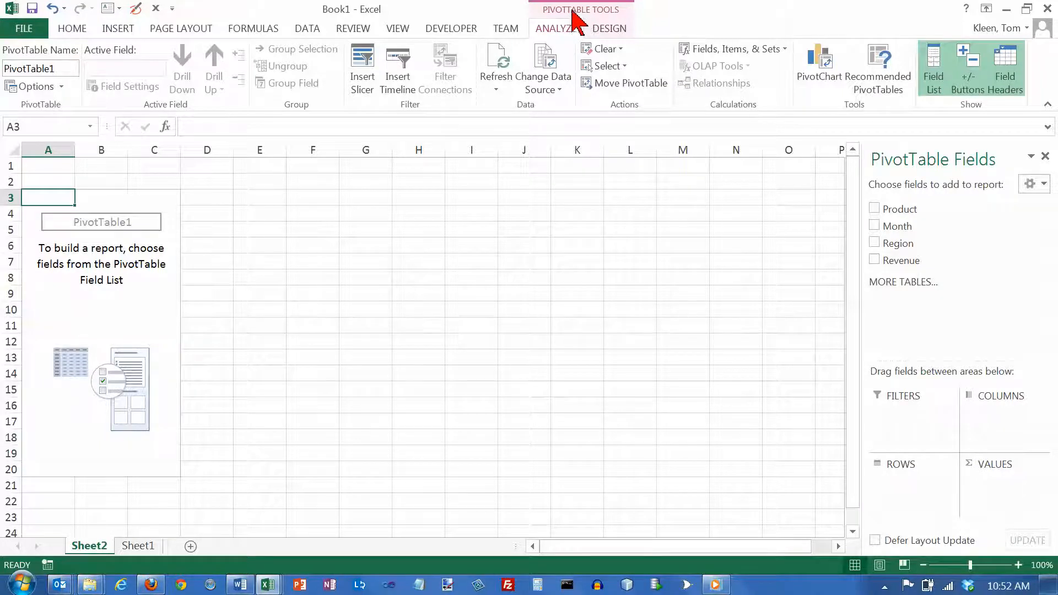
# Step: Add Product as the PivotTable's row field and Revenue as its summed value
pyautogui.click(608, 30)
pyautogui.click(565, 32)
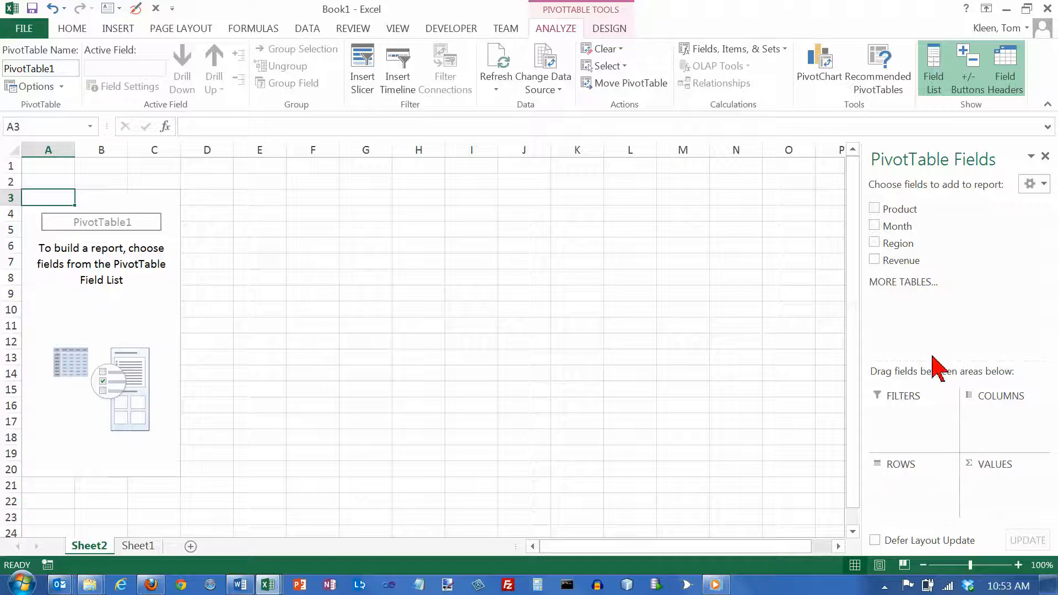
pyautogui.click(875, 209)
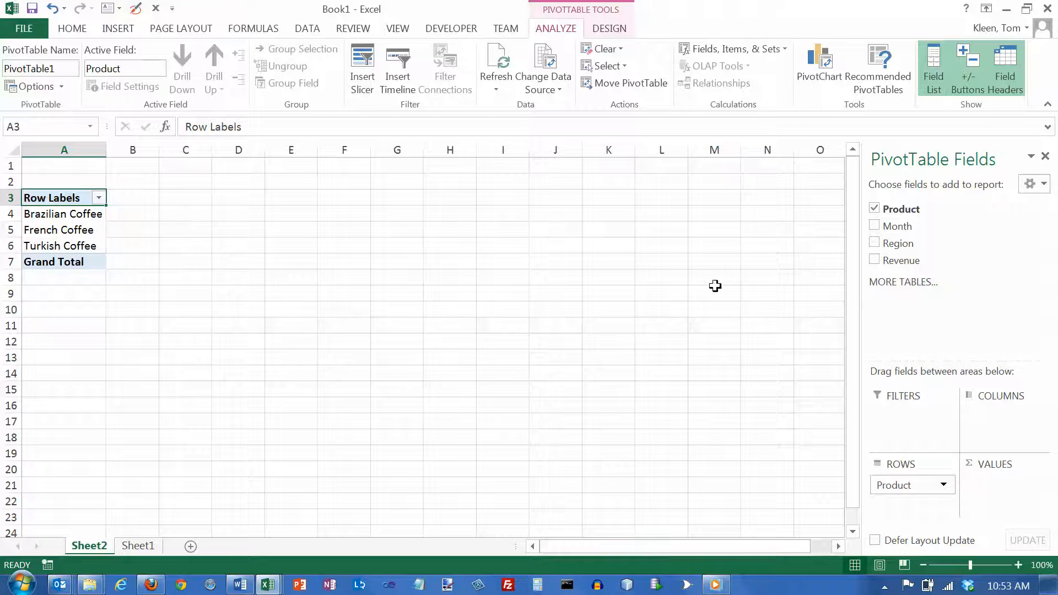
pyautogui.click(876, 261)
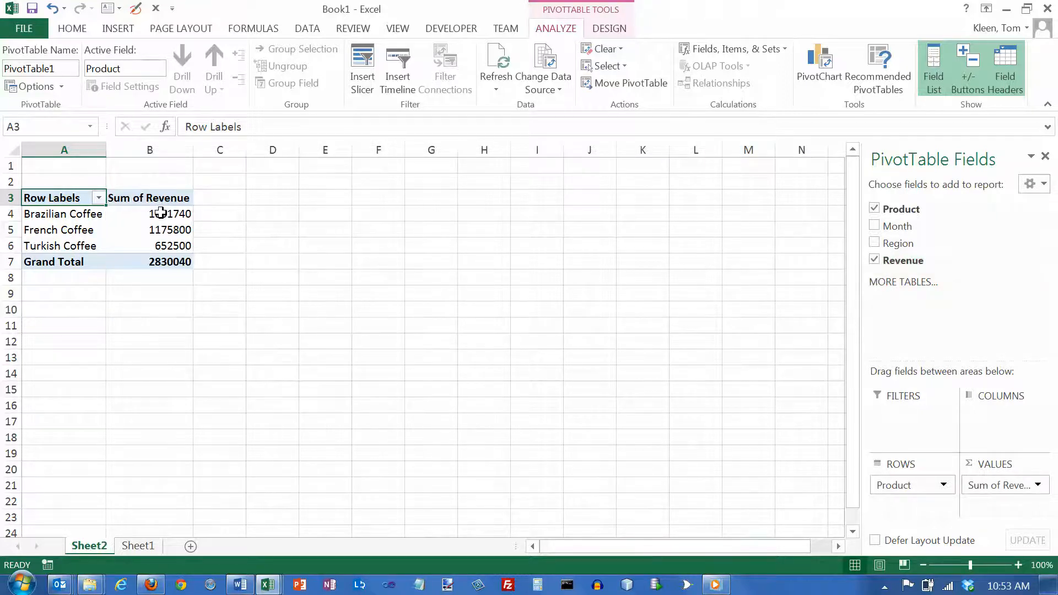
# Step: Check the source data on Sheet1, return to the PivotTable on Sheet2, and reselect a cell inside it
pyautogui.moveTo(160, 213)
pyautogui.click(132, 546)
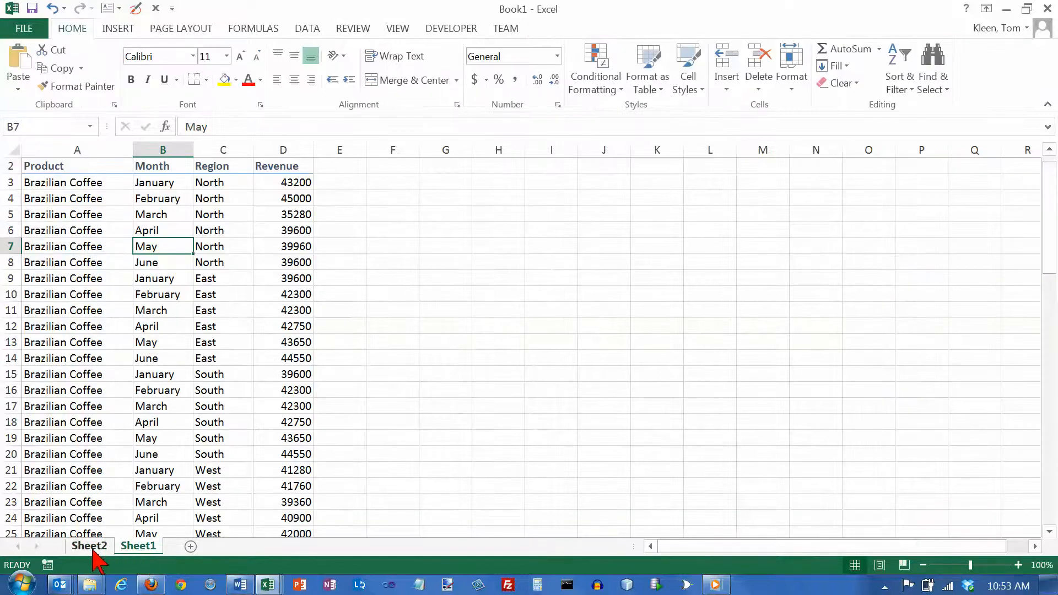
pyautogui.click(89, 546)
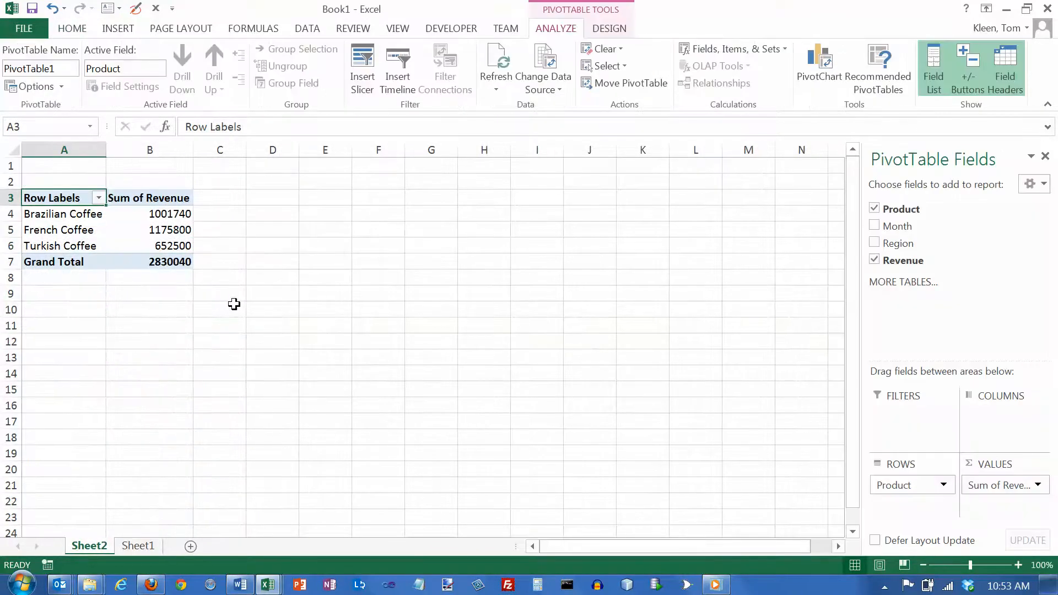
pyautogui.click(279, 168)
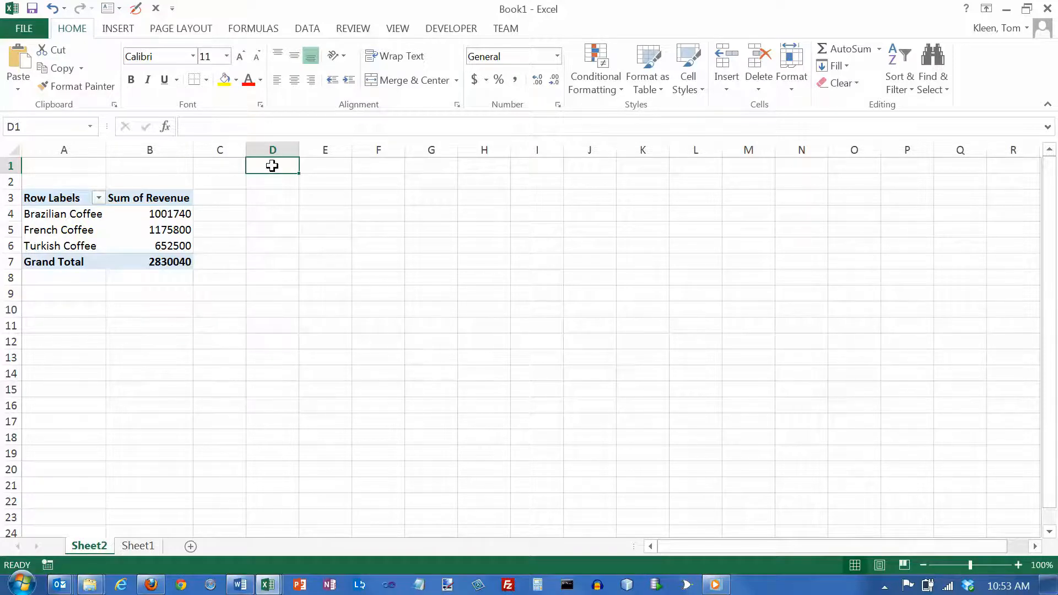
pyautogui.click(68, 216)
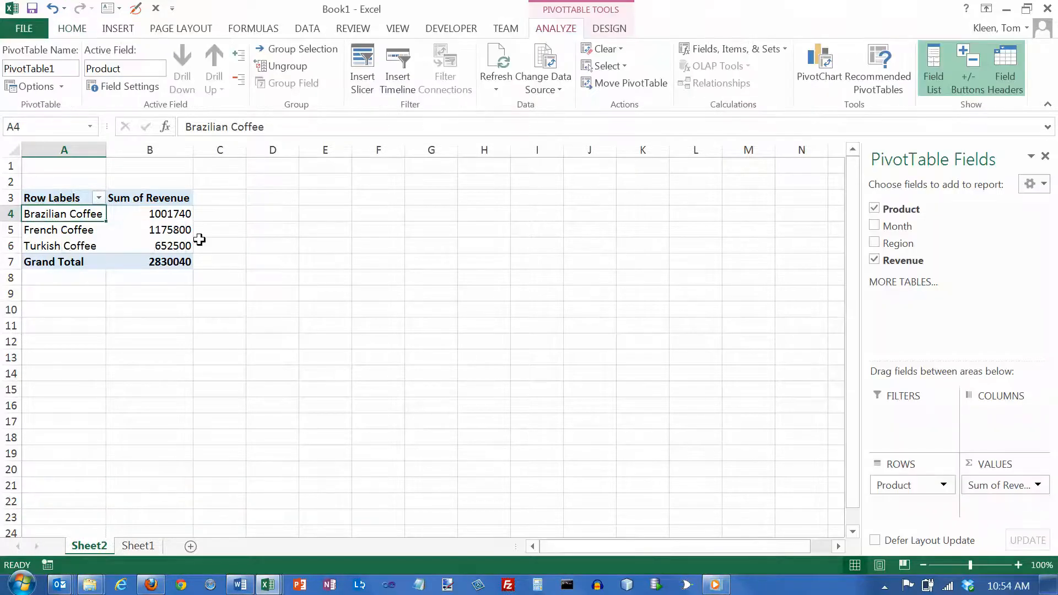
# Step: Format the Sum of Revenue column as dollar accounting values with no decimal places
pyautogui.click(166, 146)
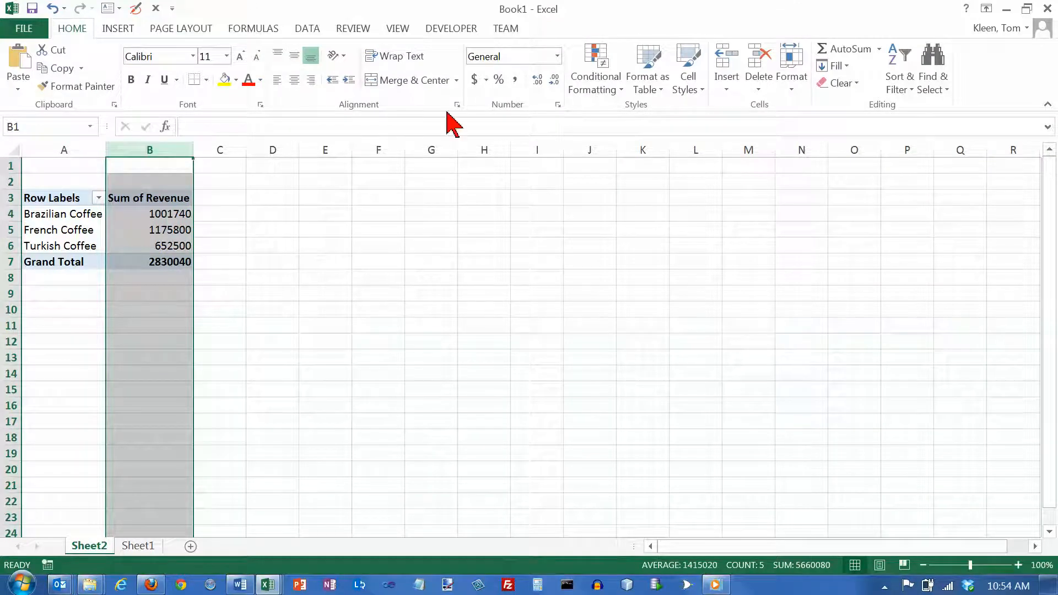
pyautogui.click(476, 81)
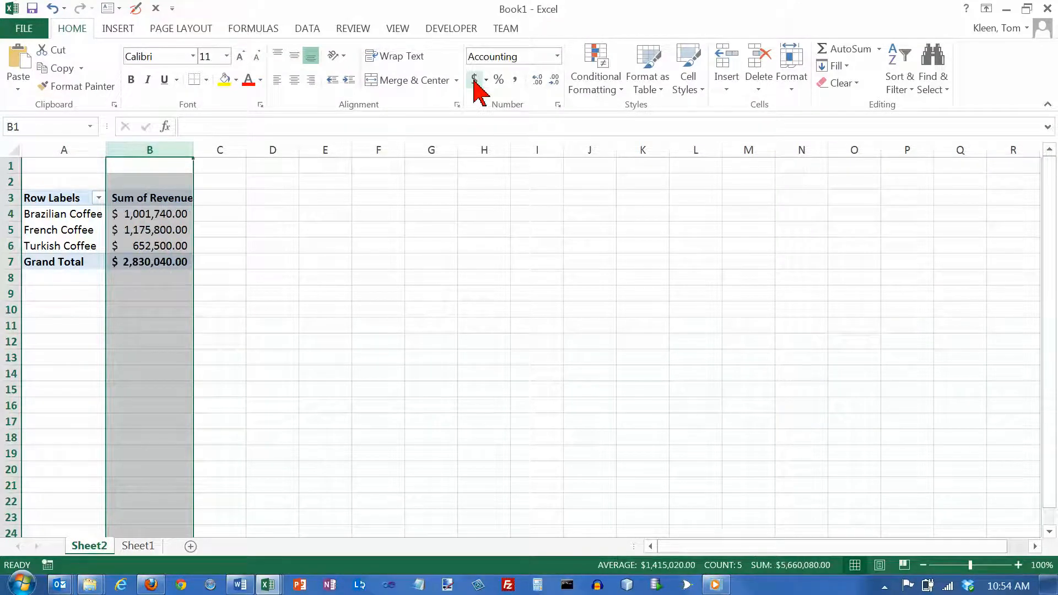
pyautogui.click(554, 81)
pyautogui.click(554, 81)
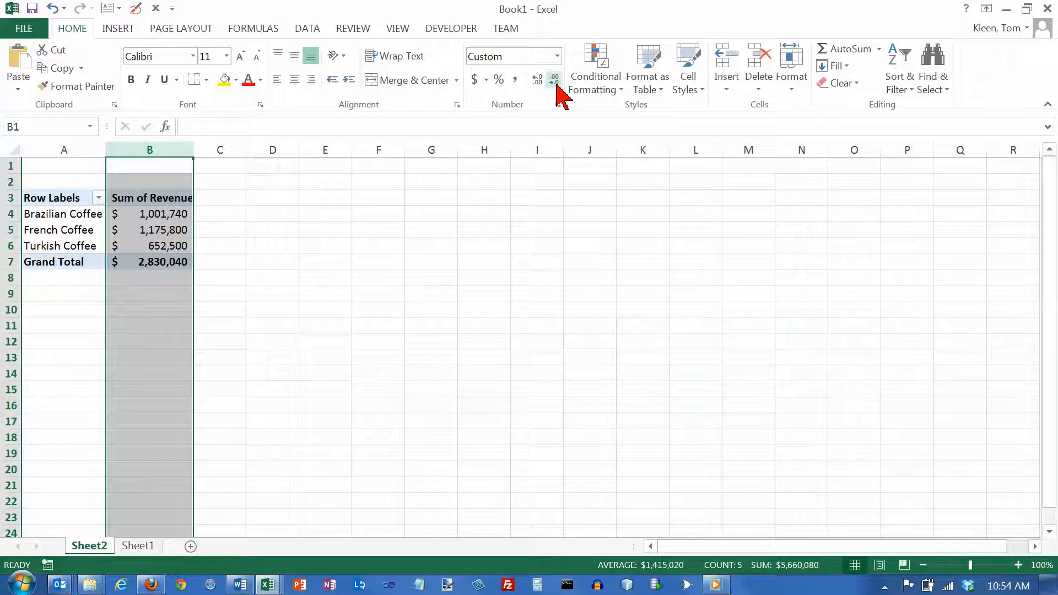
# Step: Regroup the PivotTable's summed revenue by Month instead of Product, and replace Month with Region
pyautogui.click(162, 264)
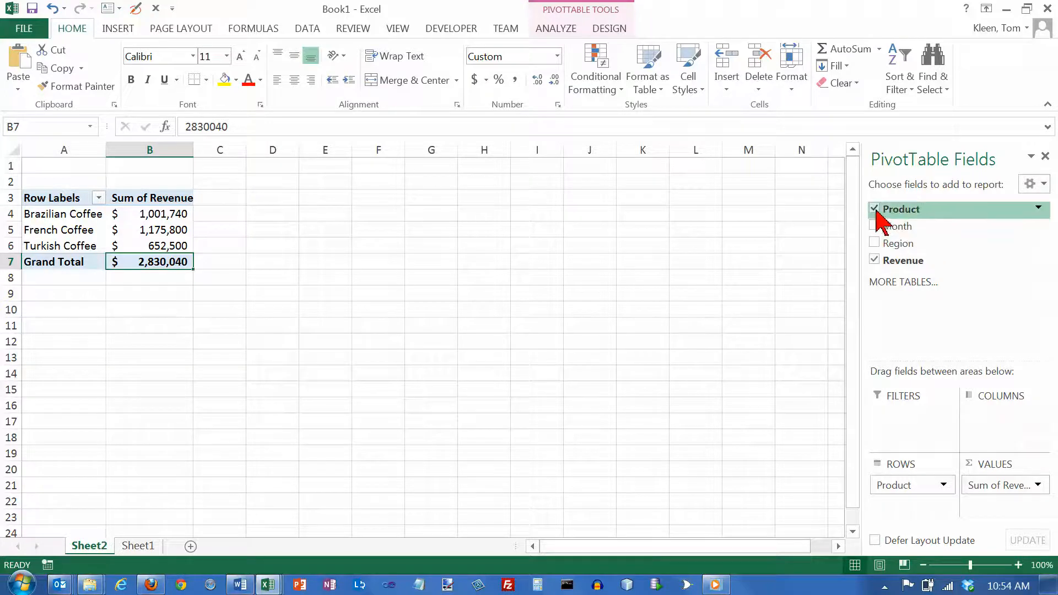
pyautogui.click(875, 260)
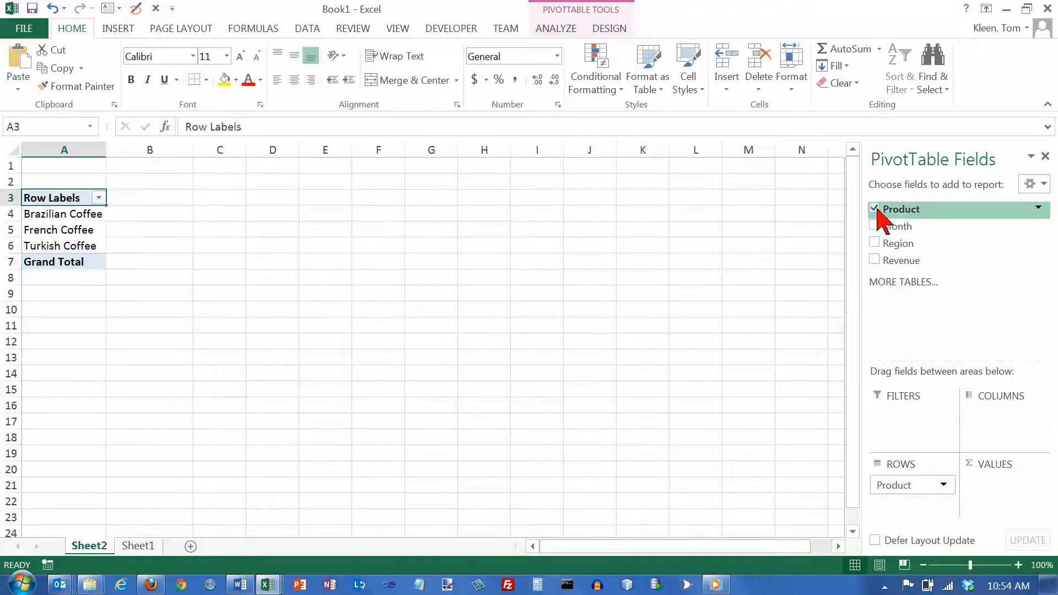
pyautogui.click(876, 210)
pyautogui.click(875, 226)
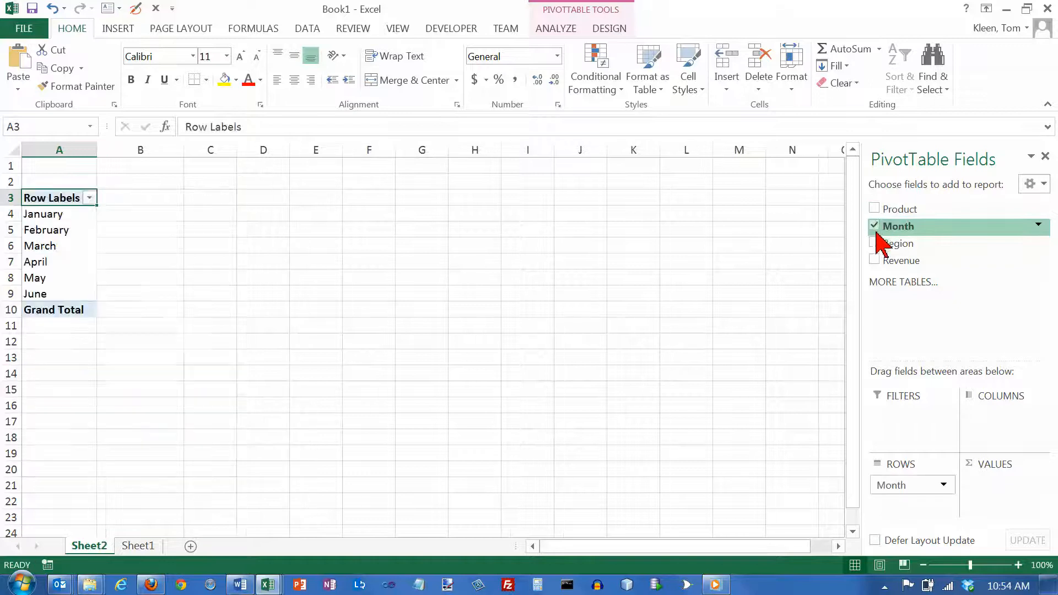
pyautogui.click(876, 262)
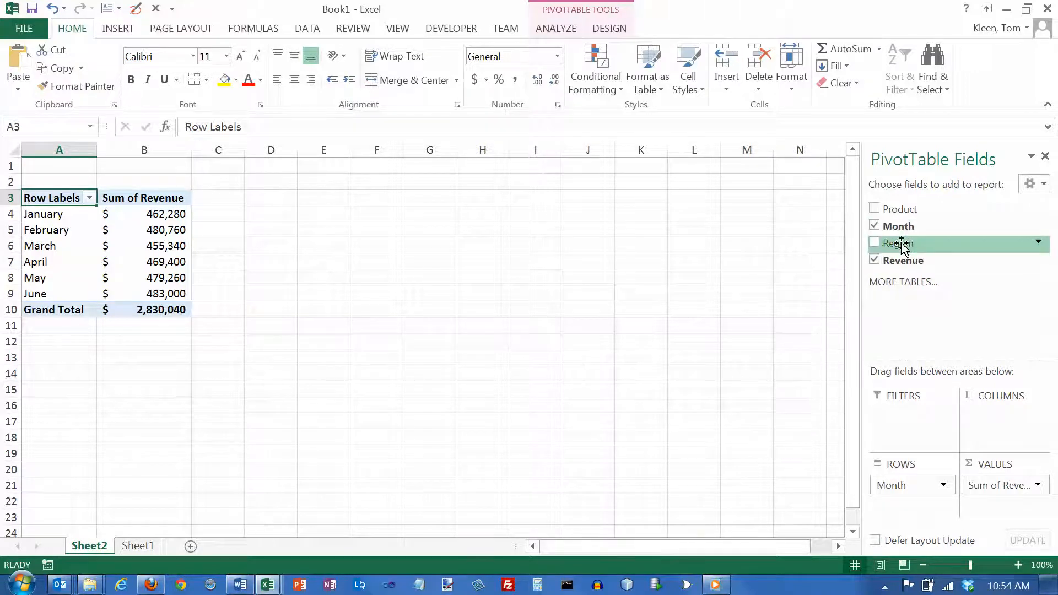
pyautogui.click(875, 227)
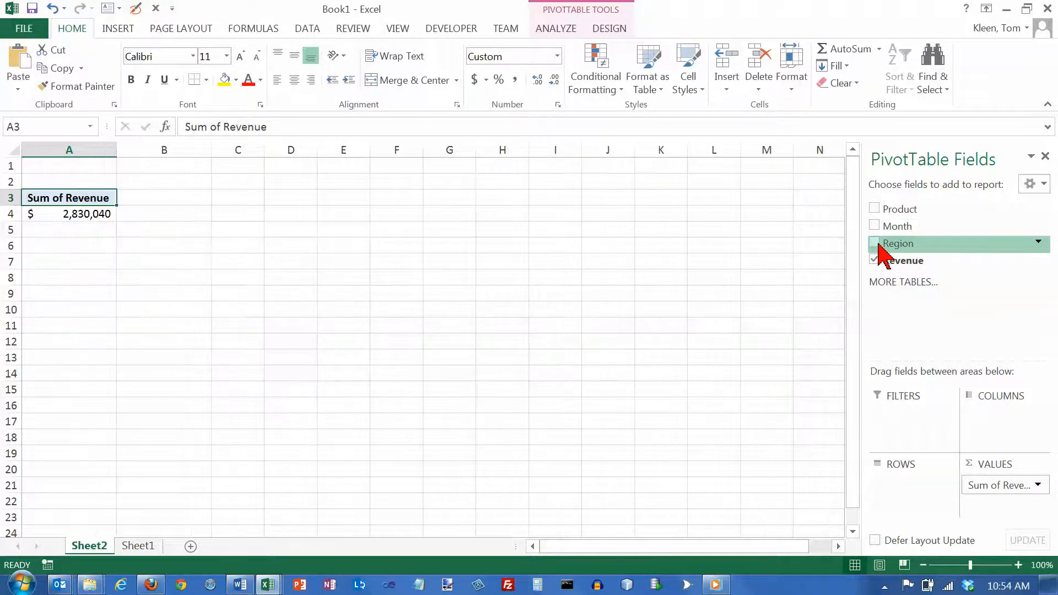
pyautogui.click(877, 244)
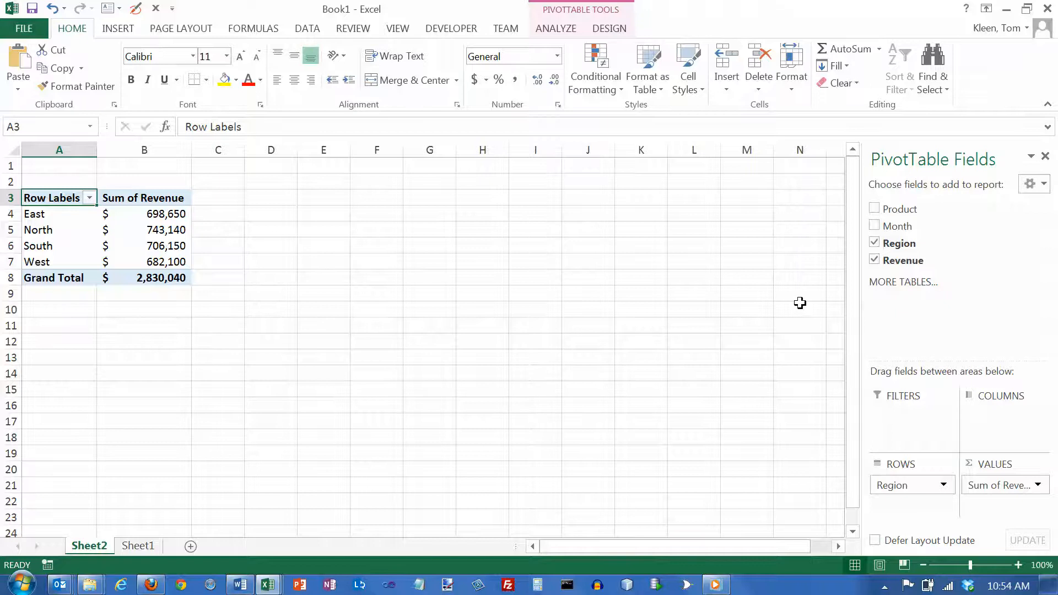
# Step: Break the revenue down by Product with Month nested beneath it, leaving Region out of the rows
pyautogui.click(875, 244)
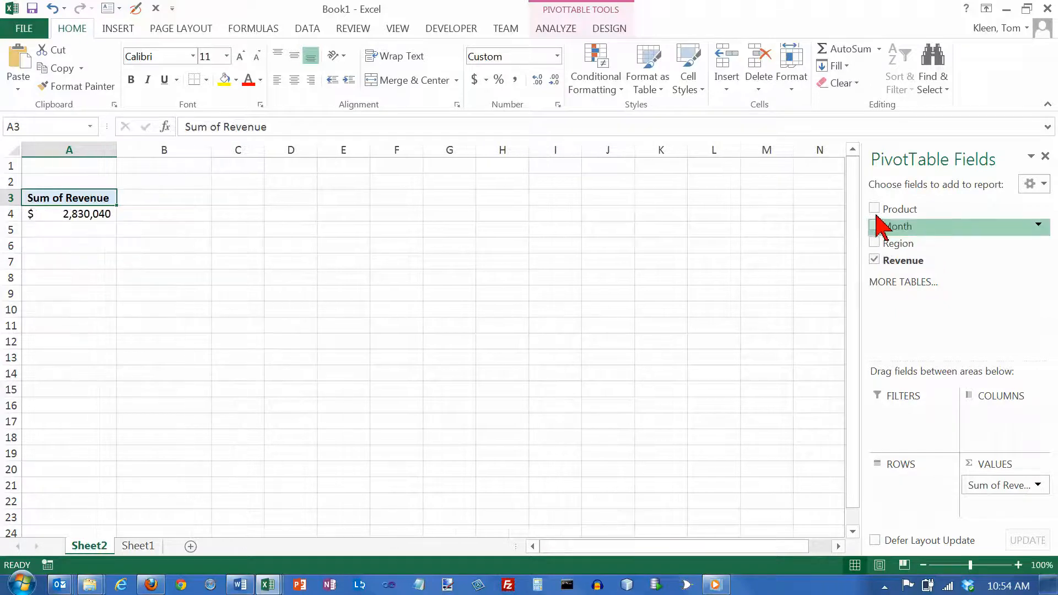
pyautogui.click(875, 210)
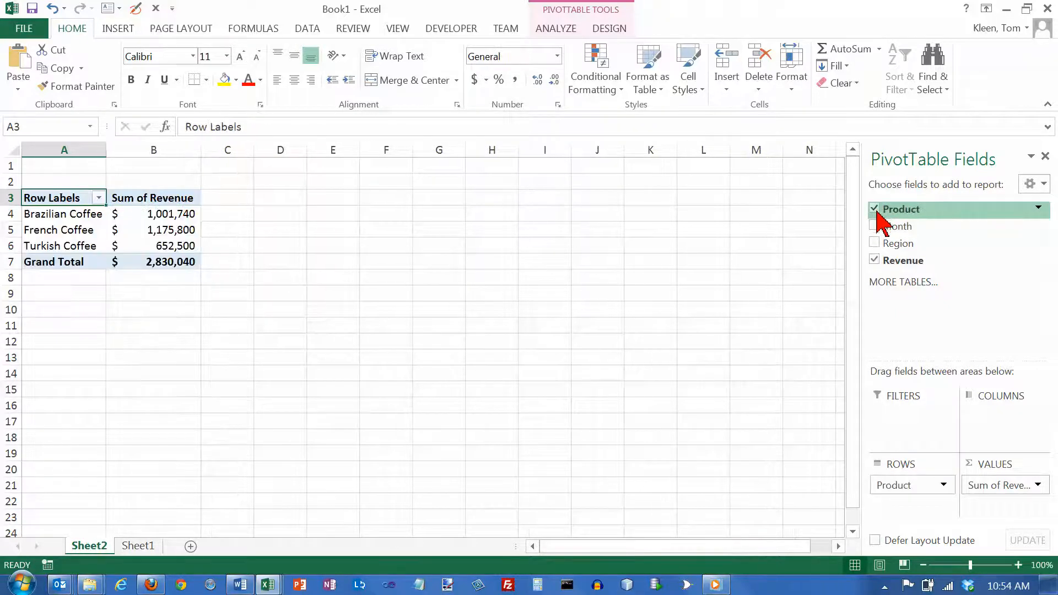
pyautogui.click(876, 226)
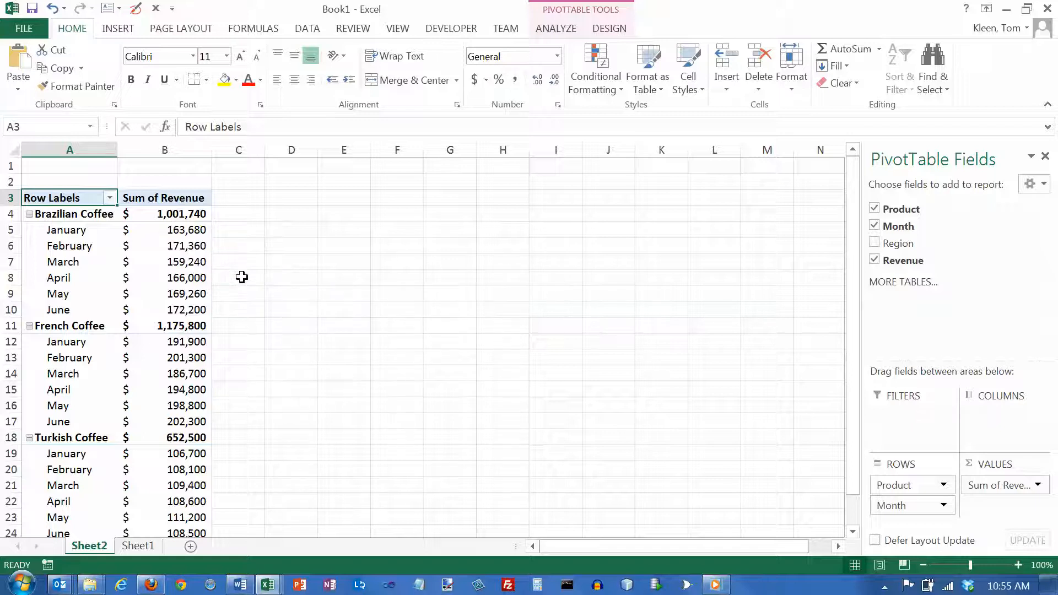
pyautogui.scroll(-2, 244, 282)
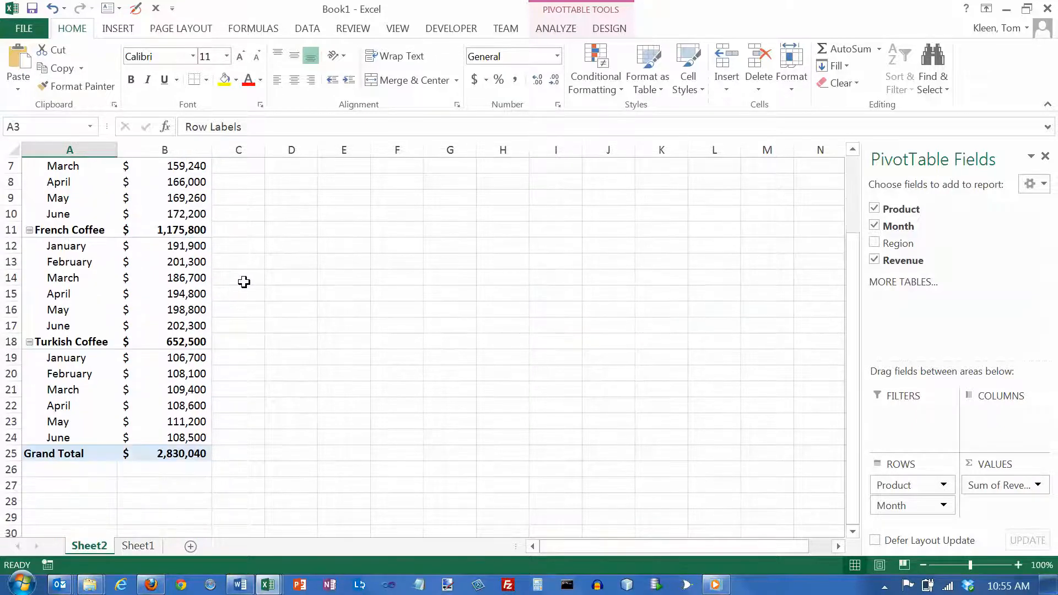
pyautogui.scroll(2, 279, 423)
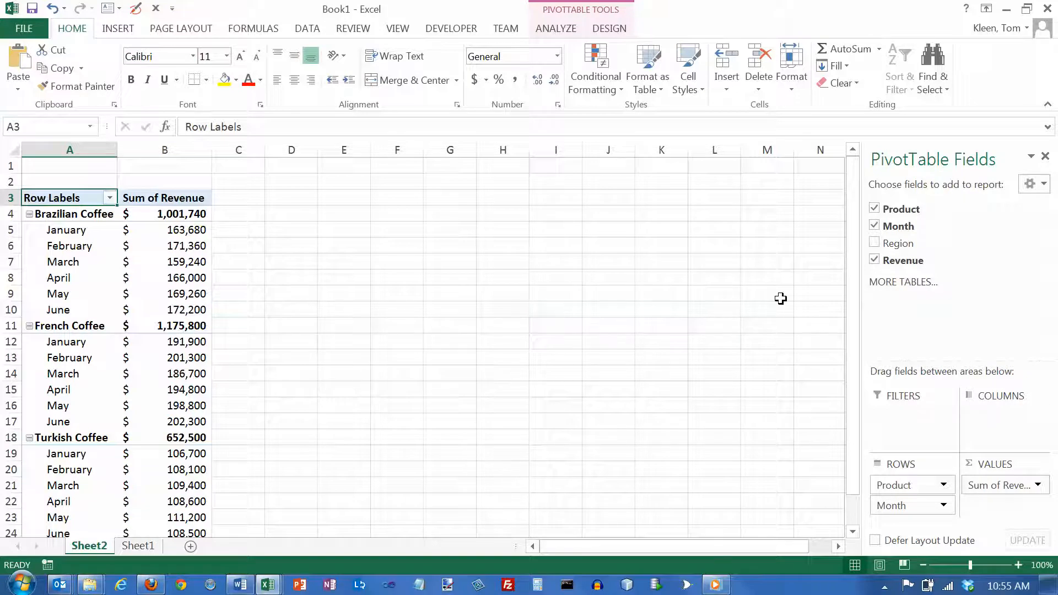
# Step: Rearrange the PivotTable rows to Month with Product nested beneath it, and add Region as the third level
pyautogui.click(875, 226)
pyautogui.click(877, 209)
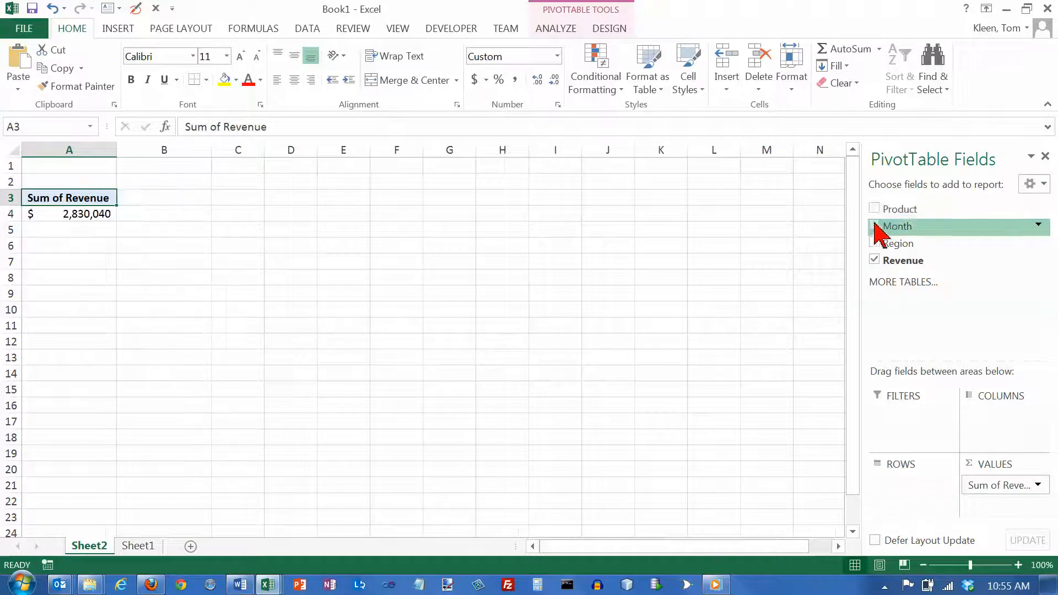
pyautogui.click(875, 227)
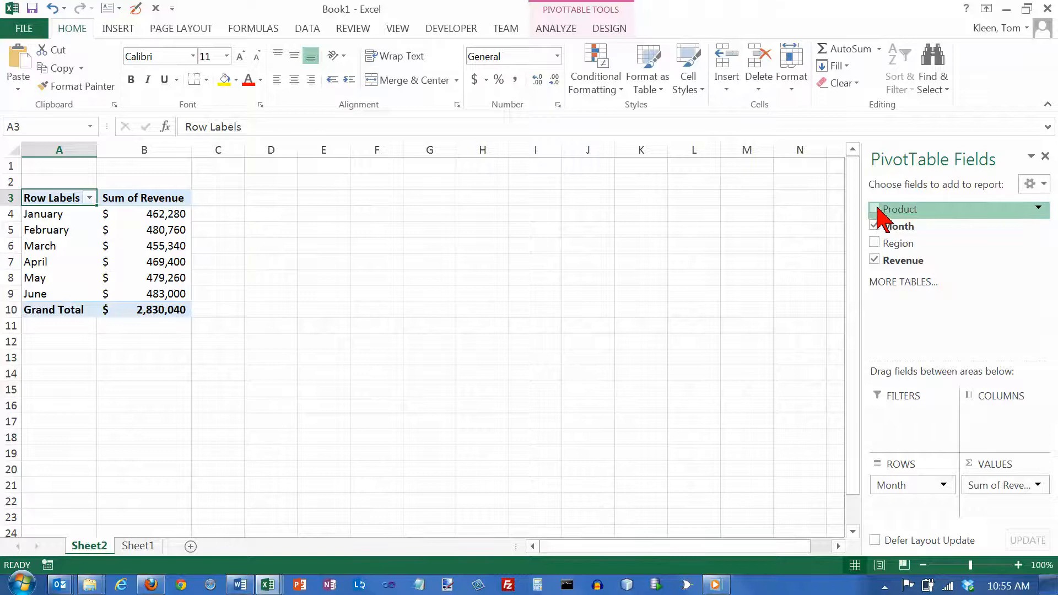
pyautogui.click(875, 209)
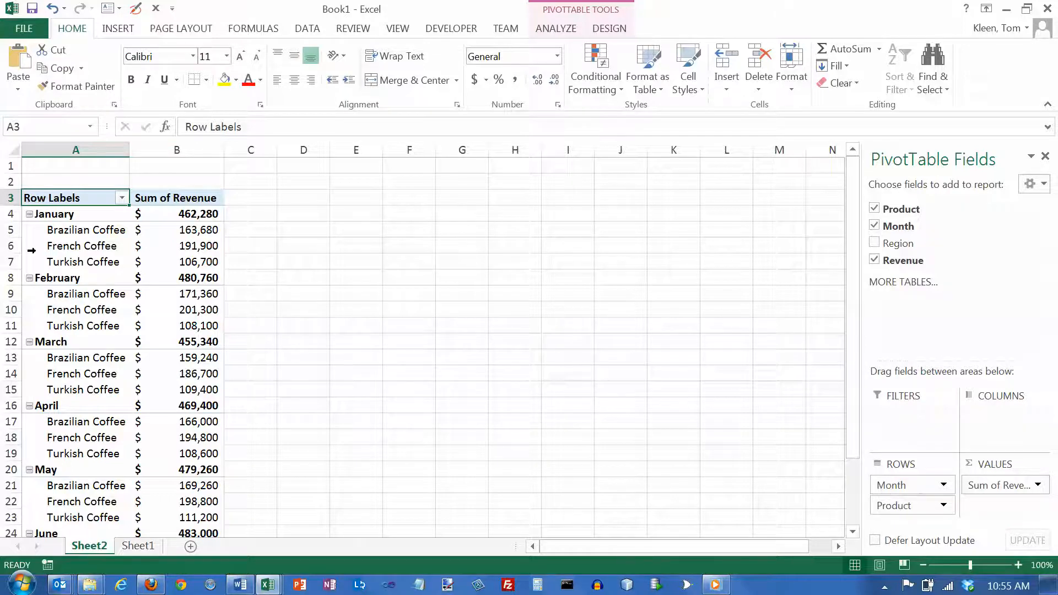
pyautogui.click(103, 216)
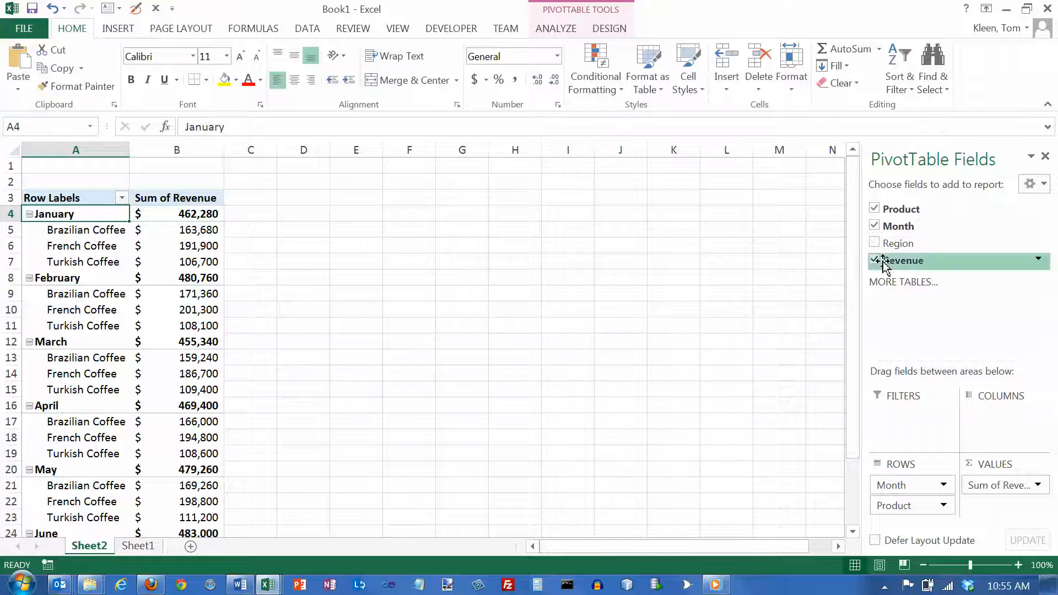
pyautogui.click(875, 244)
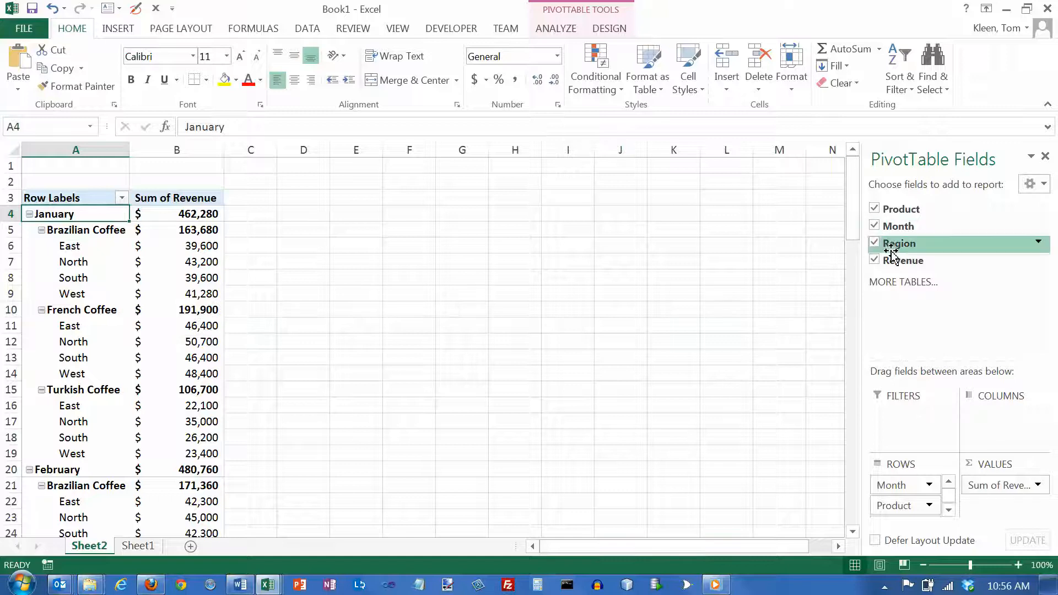
# Step: Rebuild the row hierarchy so Product is the outer level, followed by Month and Region
pyautogui.click(875, 243)
pyautogui.click(875, 226)
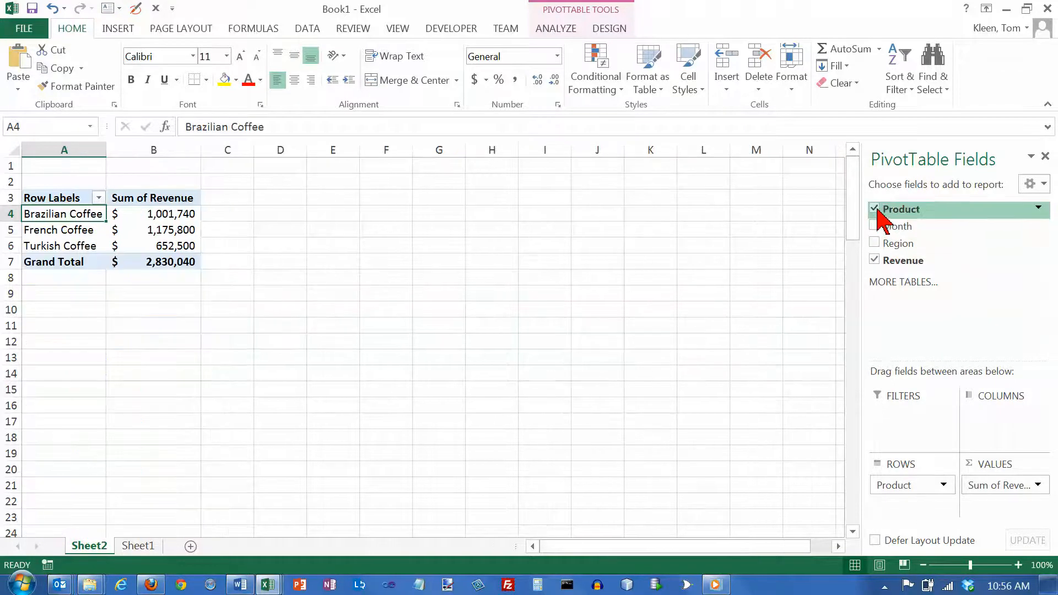
pyautogui.click(876, 209)
pyautogui.click(875, 209)
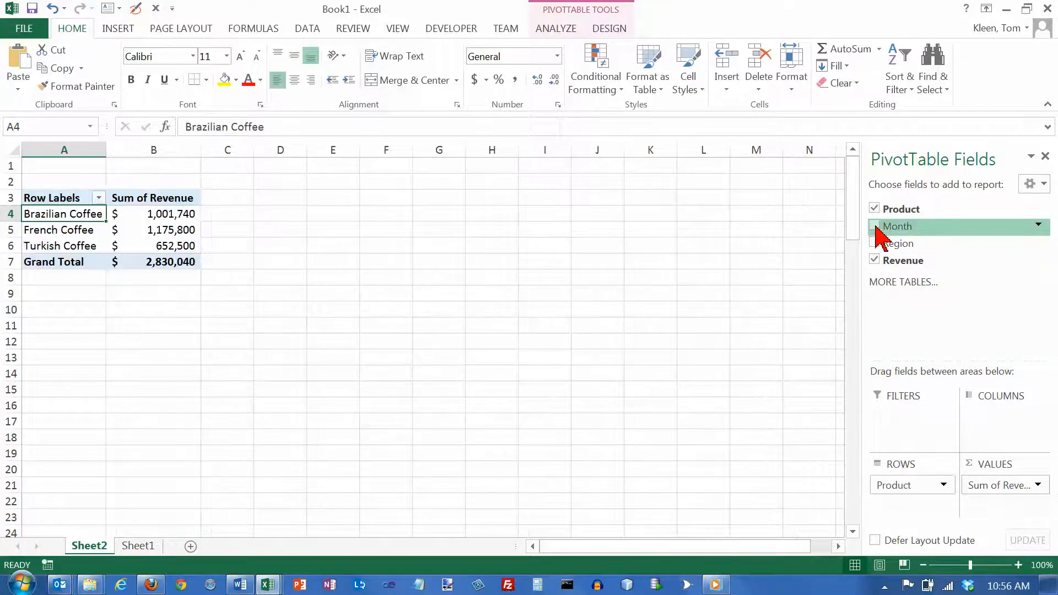
pyautogui.click(875, 226)
pyautogui.click(876, 243)
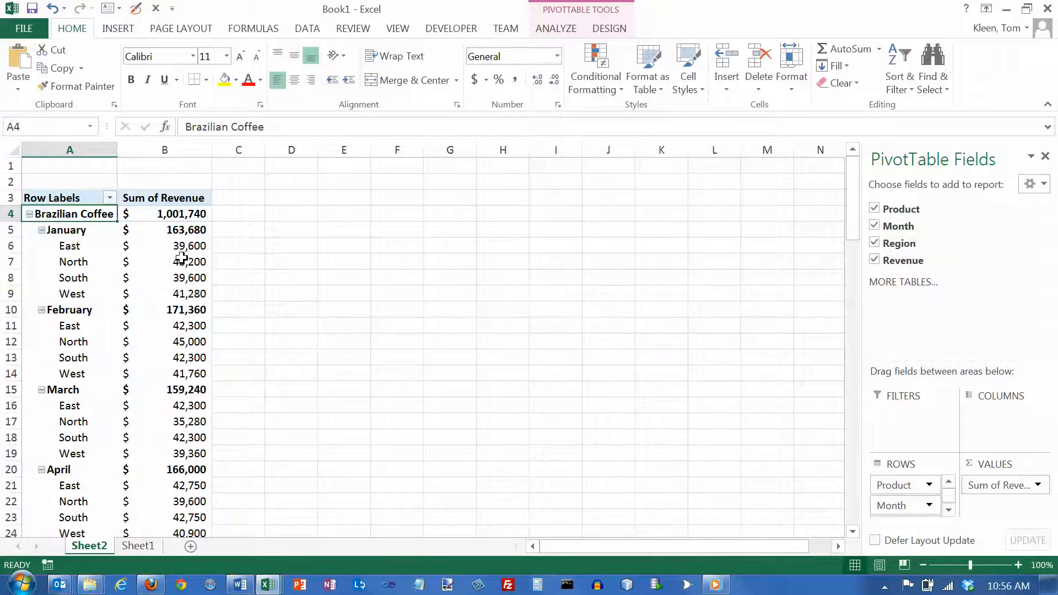
# Step: Review the revenue breakdown by product, month and region through all products, and check the Brazilian Coffee subtotal
pyautogui.click(80, 231)
pyautogui.scroll(-9, 81, 231)
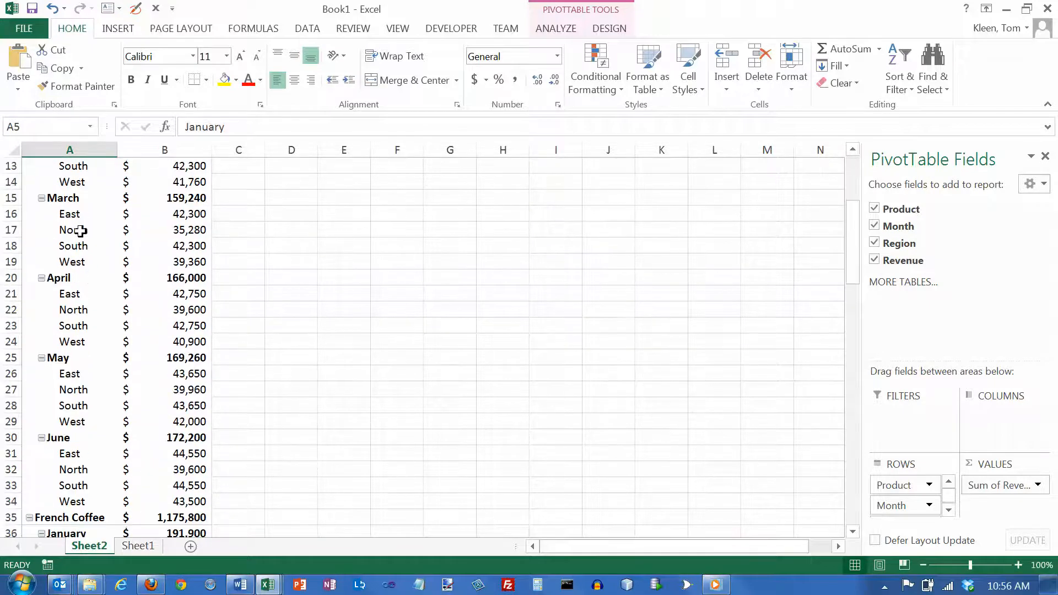
pyautogui.scroll(-19, 81, 230)
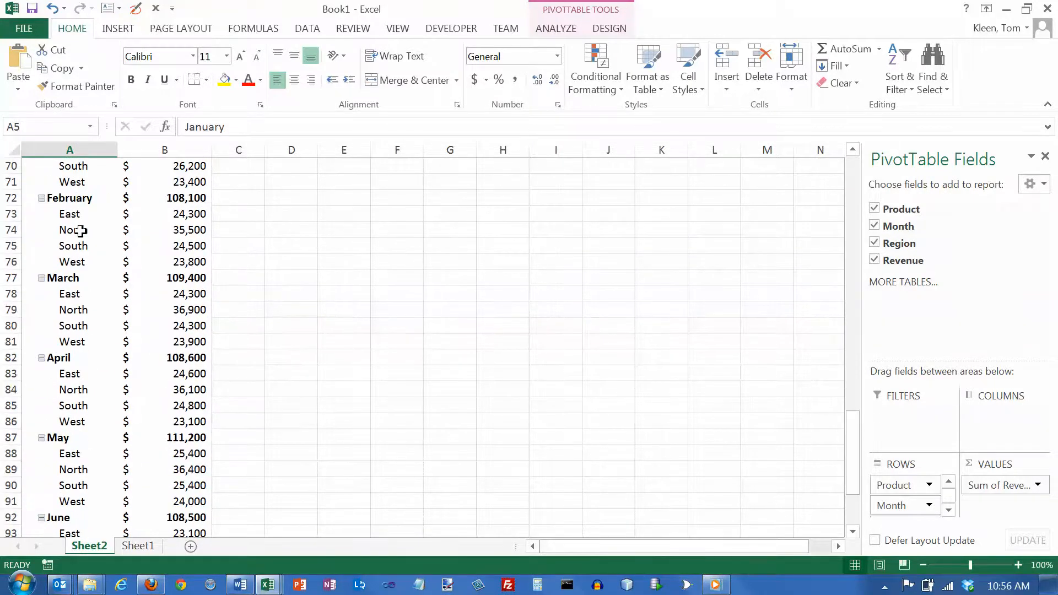
pyautogui.scroll(20, 80, 230)
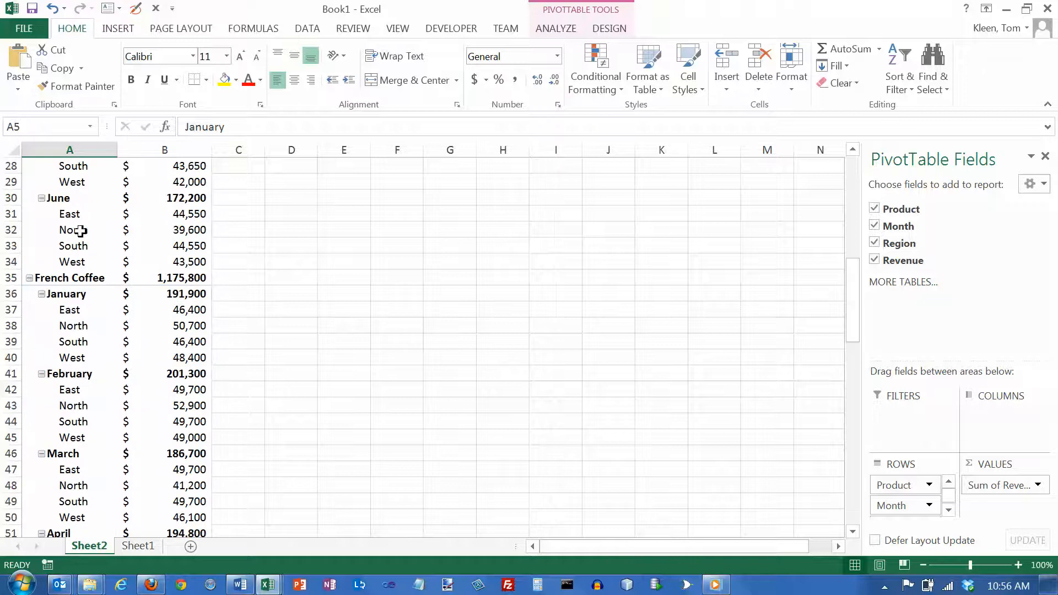
pyautogui.scroll(2, 80, 231)
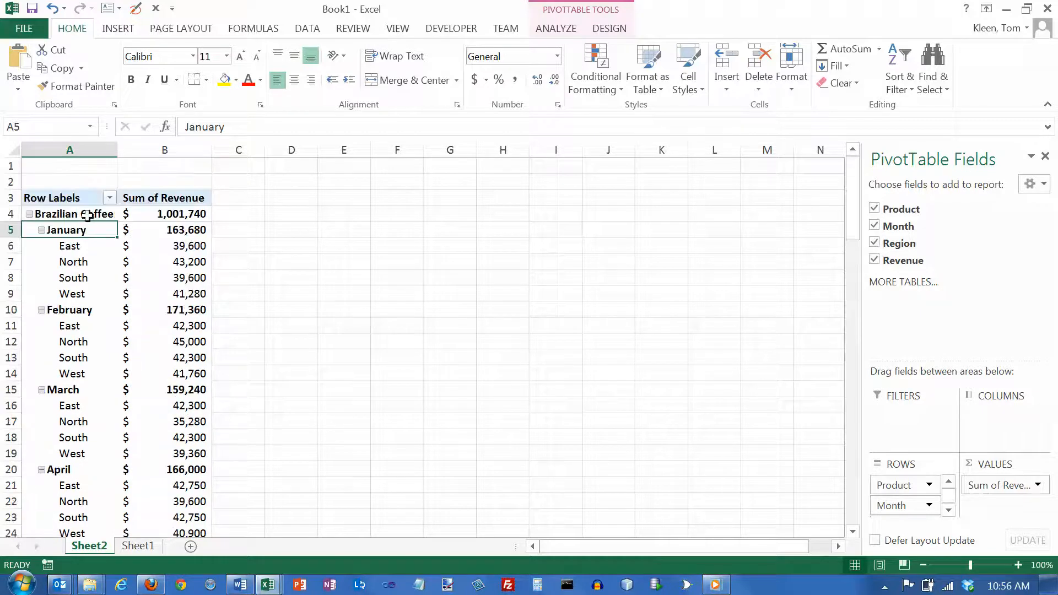
pyautogui.click(87, 215)
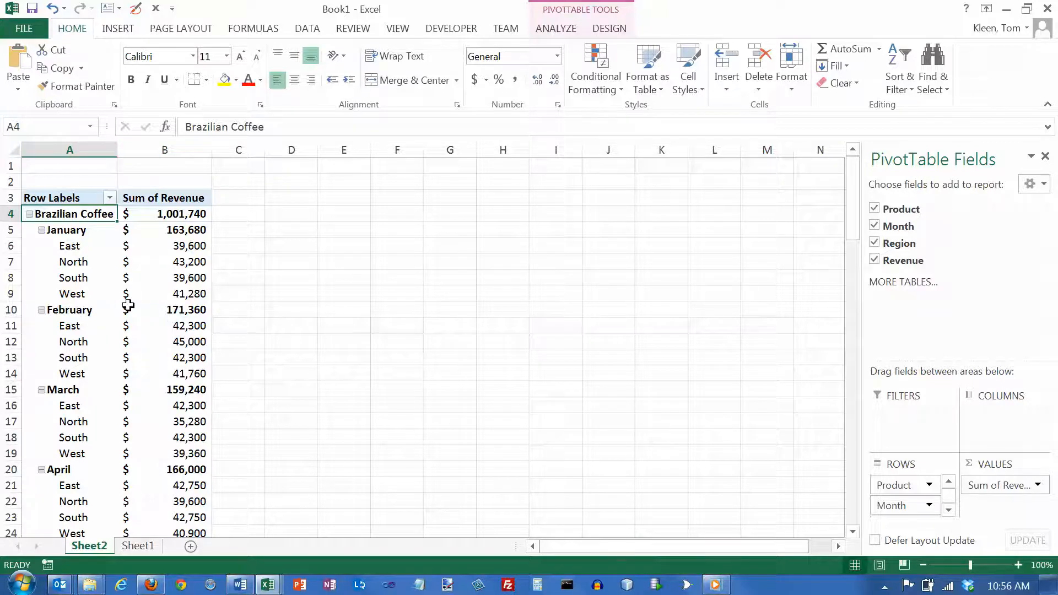
pyautogui.moveTo(124, 303)
pyautogui.click(165, 212)
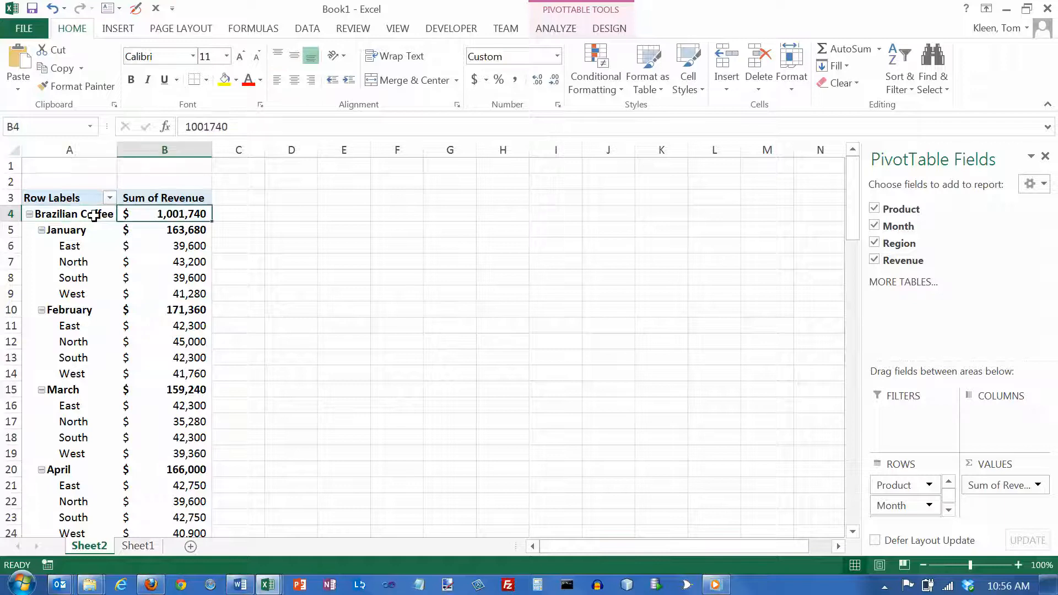
pyautogui.click(76, 216)
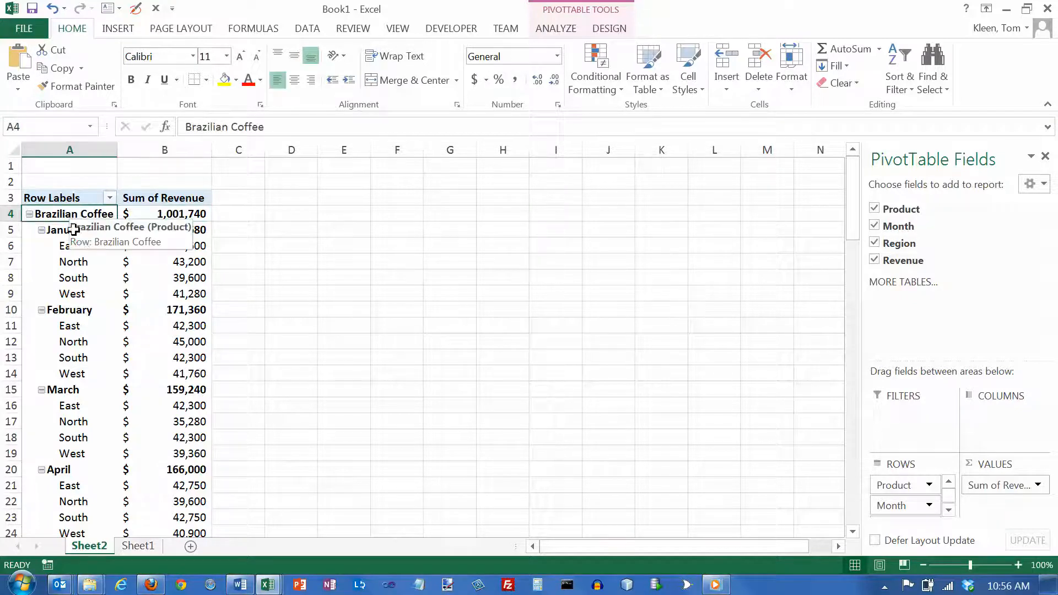
# Step: Remove Region from the rows, leaving Month nested under Product
pyautogui.click(875, 245)
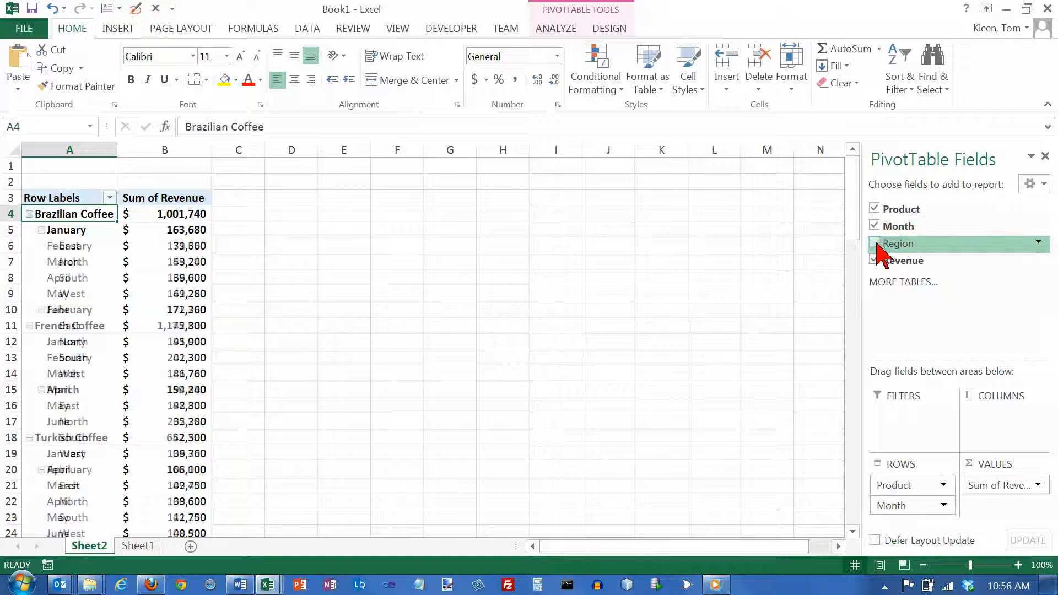
pyautogui.scroll(-1, 444, 306)
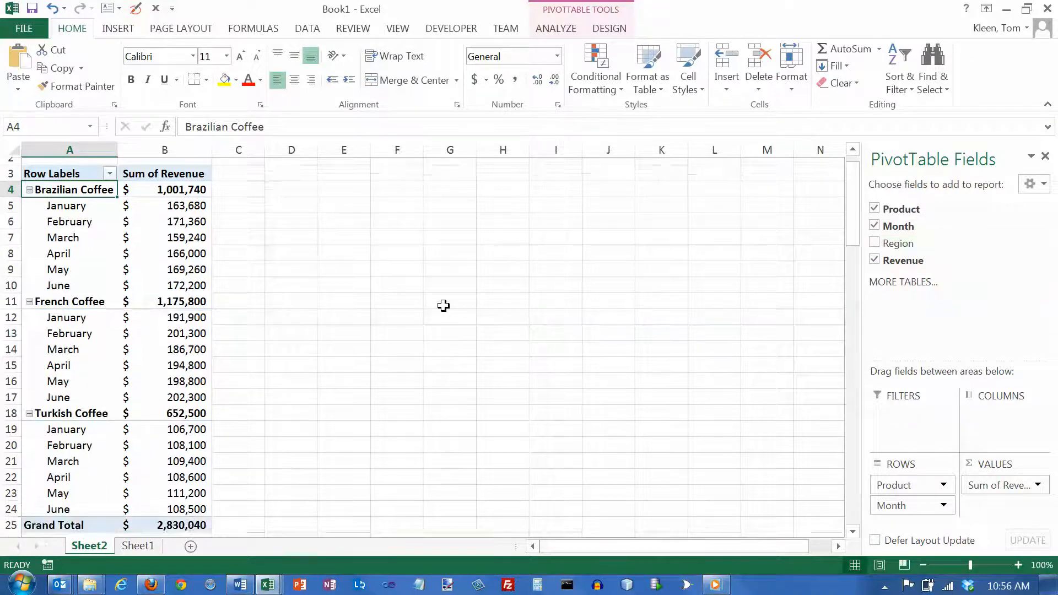
pyautogui.scroll(1, 444, 306)
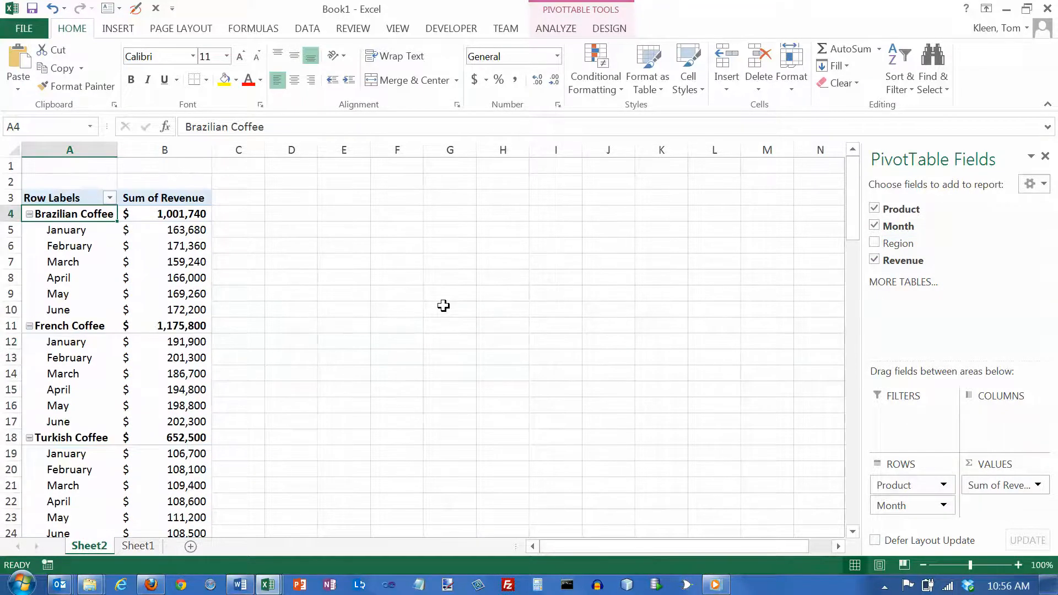
pyautogui.scroll(-1, 444, 306)
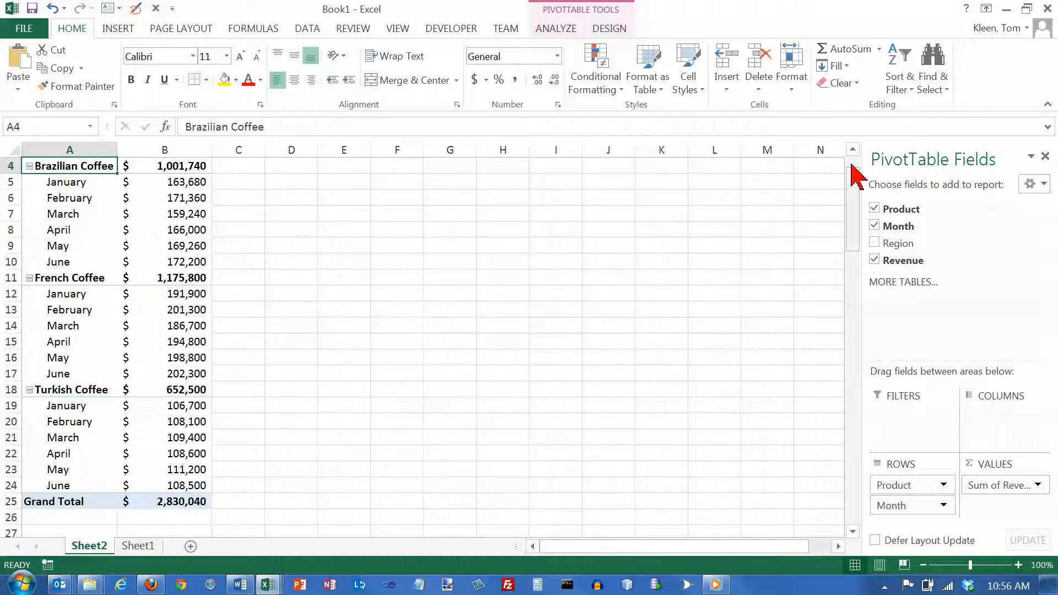
pyautogui.click(852, 149)
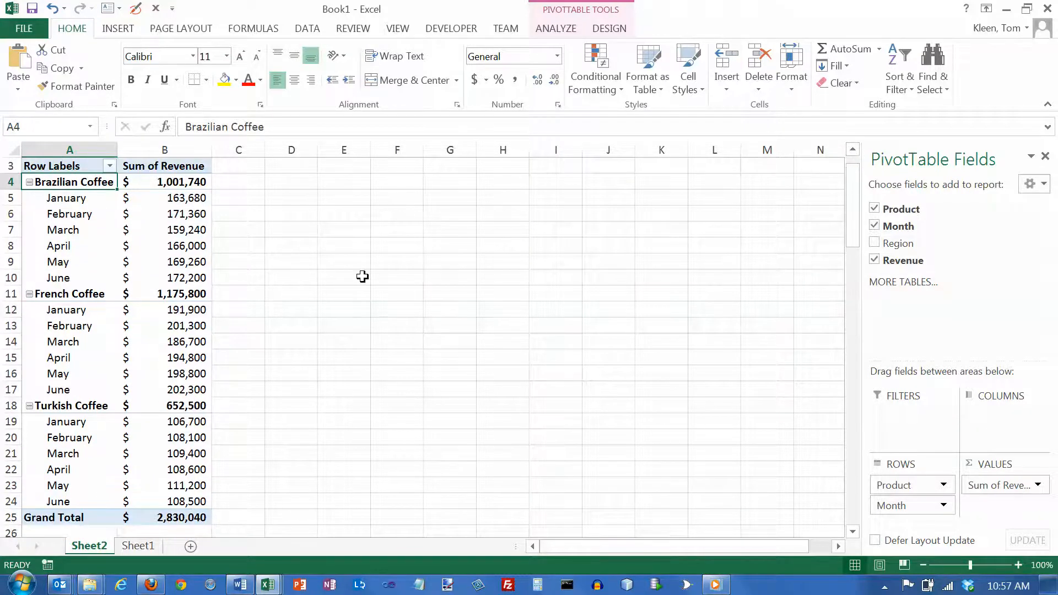
# Step: Sort the months within each product by revenue from largest to smallest
pyautogui.click(166, 197)
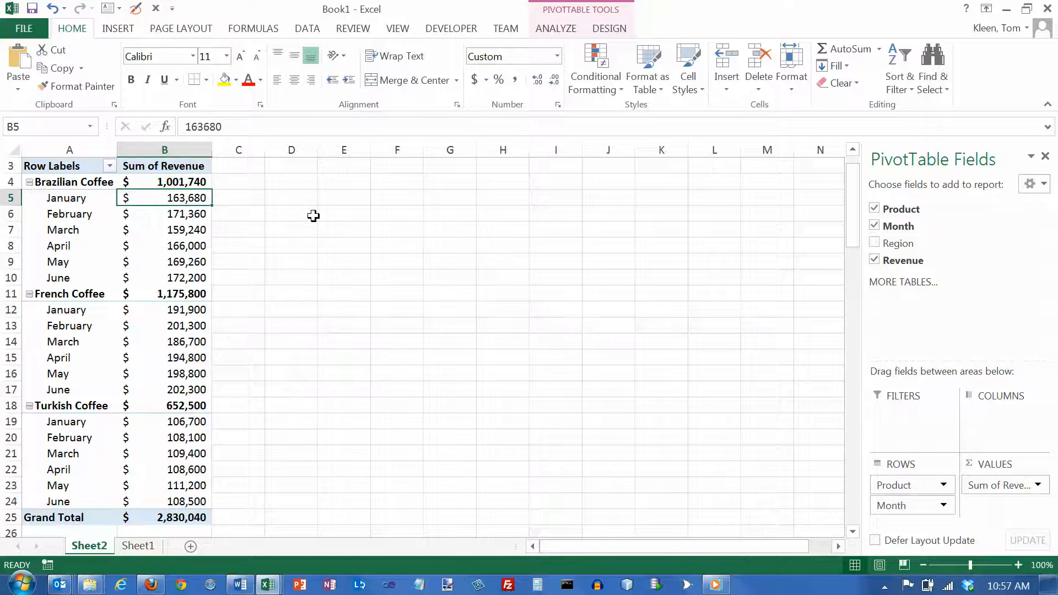
pyautogui.rightClick(173, 198)
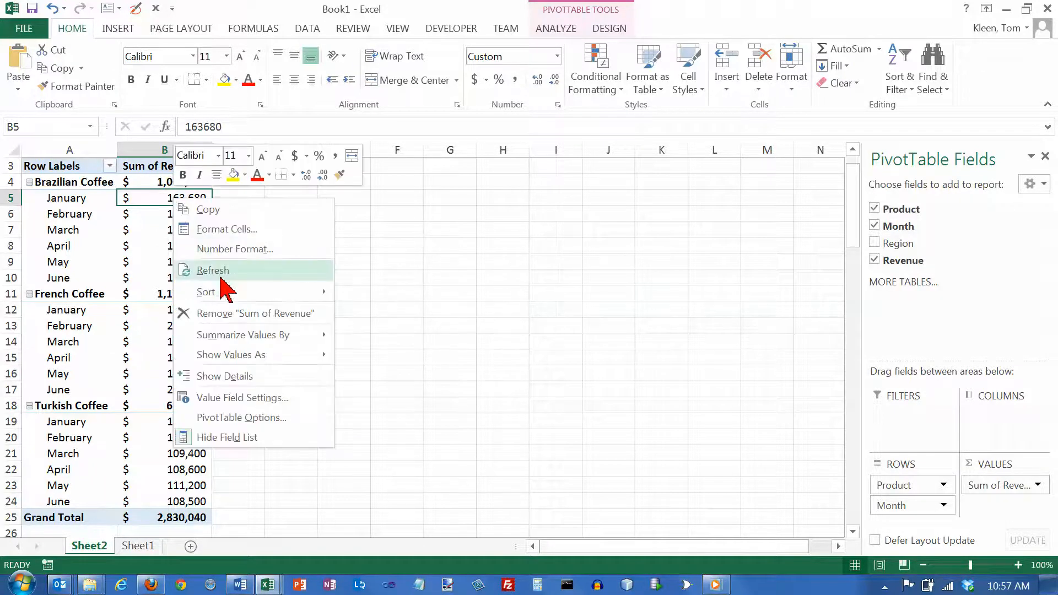
pyautogui.moveTo(226, 291)
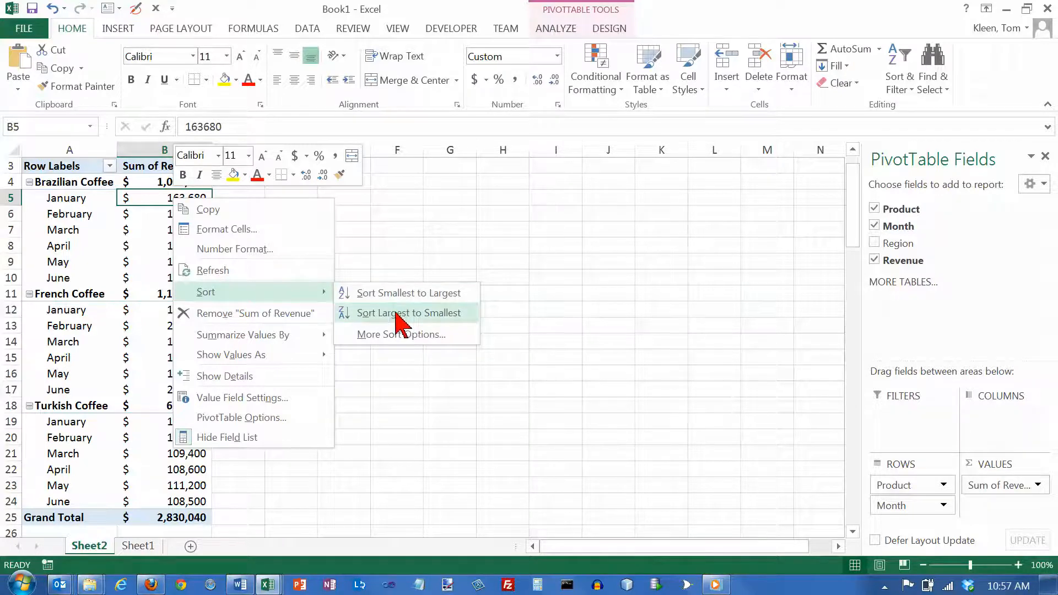
pyautogui.click(397, 315)
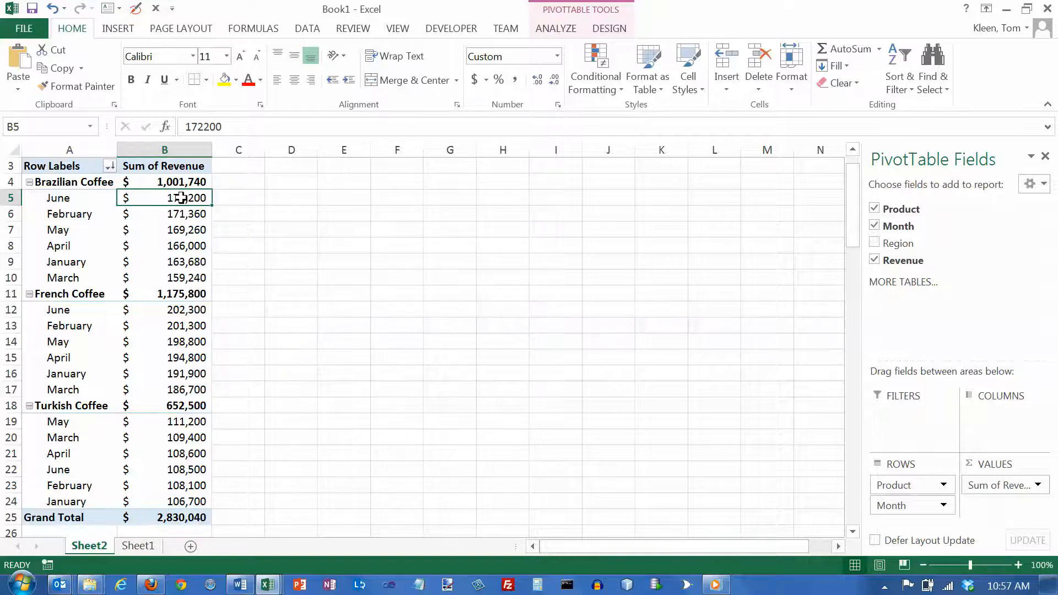
# Step: Sort the products by their revenue subtotals from largest to smallest
pyautogui.moveTo(189, 282)
pyautogui.click(171, 182)
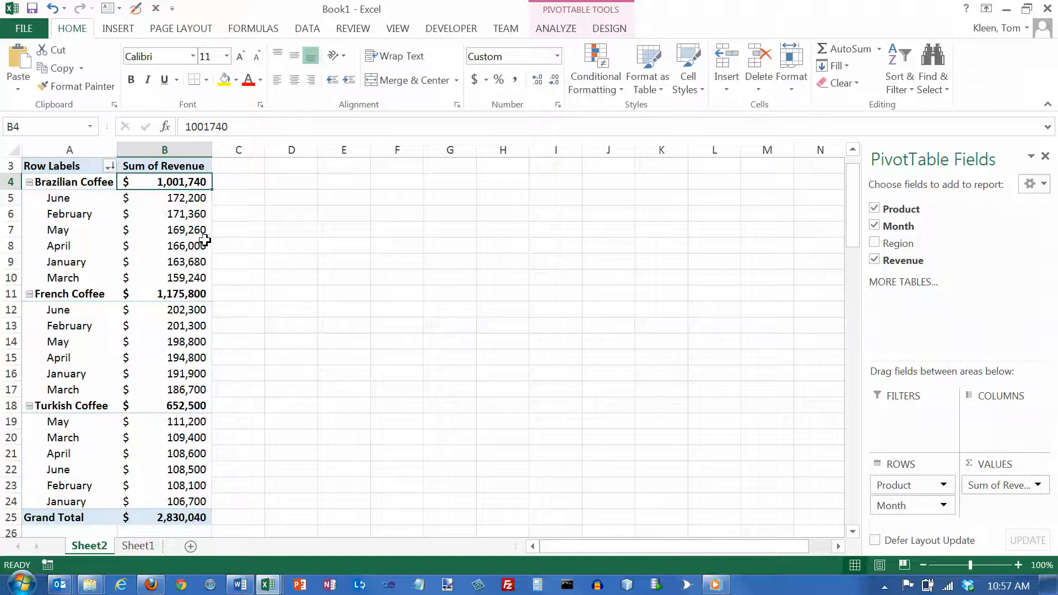
pyautogui.rightClick(180, 182)
pyautogui.moveTo(229, 277)
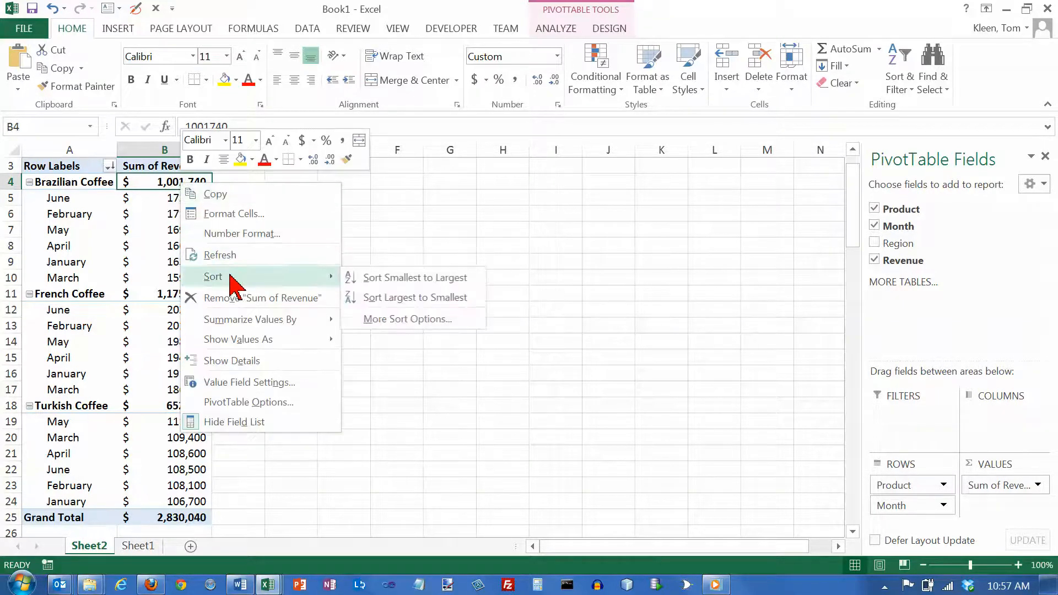
pyautogui.click(394, 299)
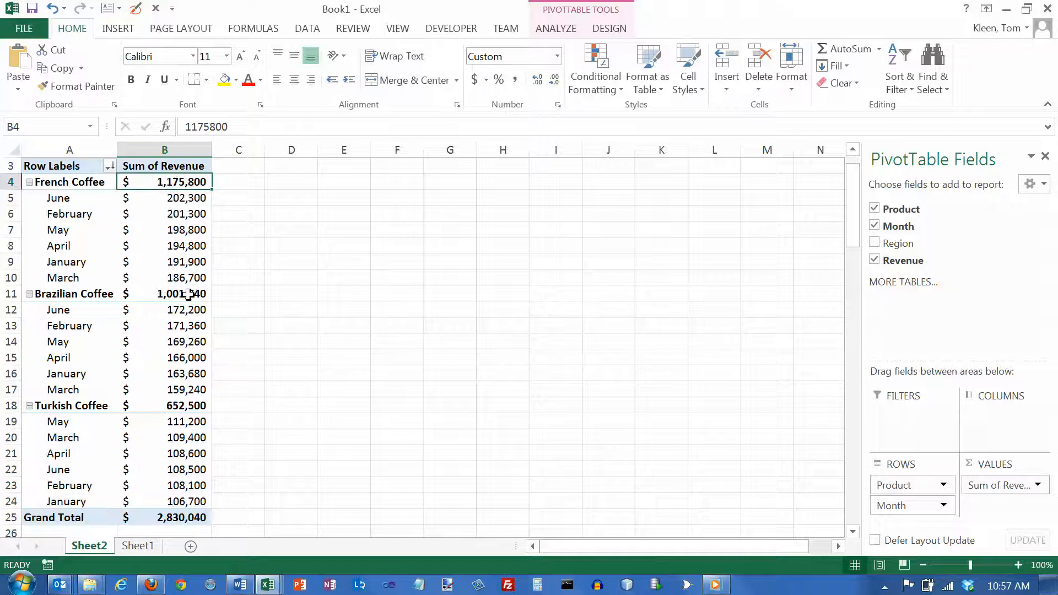
# Step: Examine the sorted product subtotals, the monthly revenues under French Coffee, and the sort and filter options for the row labels
pyautogui.moveTo(72, 181); pyautogui.dragTo(182, 184)
pyautogui.moveTo(84, 297); pyautogui.dragTo(172, 295)
pyautogui.moveTo(83, 405); pyautogui.dragTo(173, 407)
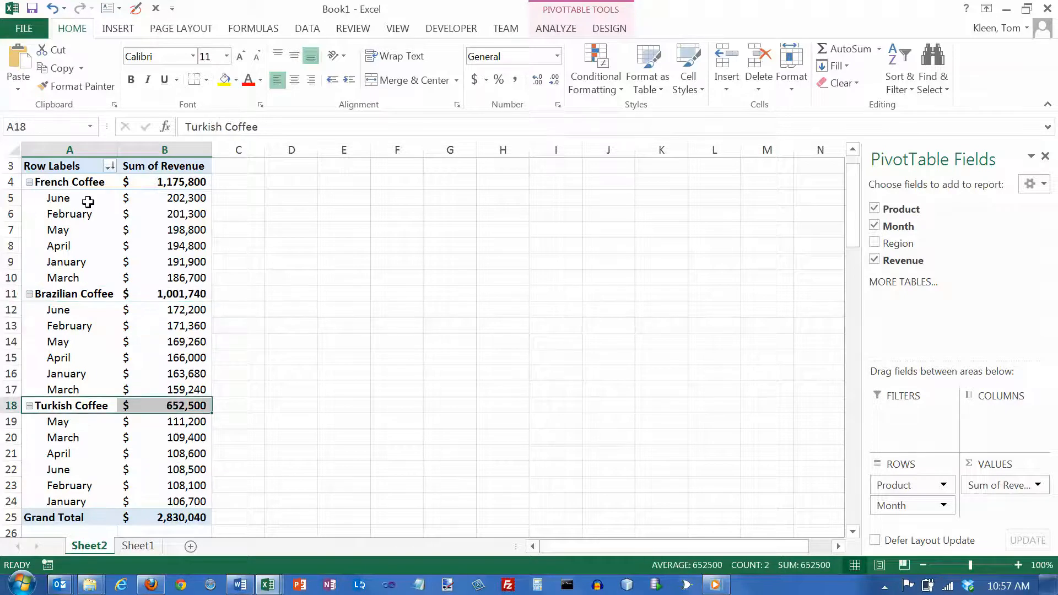
pyautogui.moveTo(70, 197); pyautogui.dragTo(168, 278)
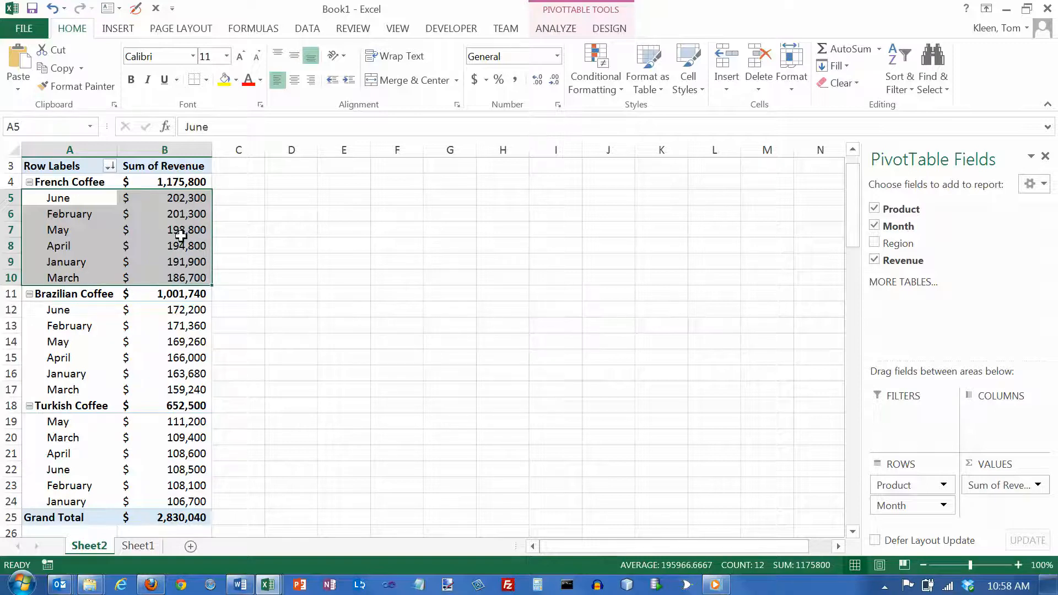
pyautogui.click(185, 278)
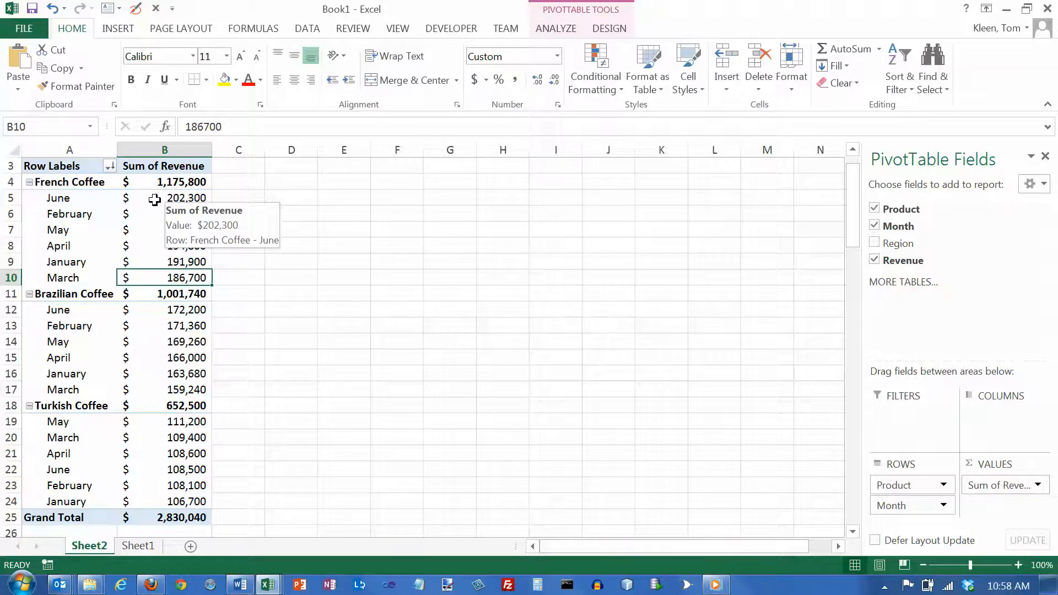
pyautogui.moveTo(177, 199)
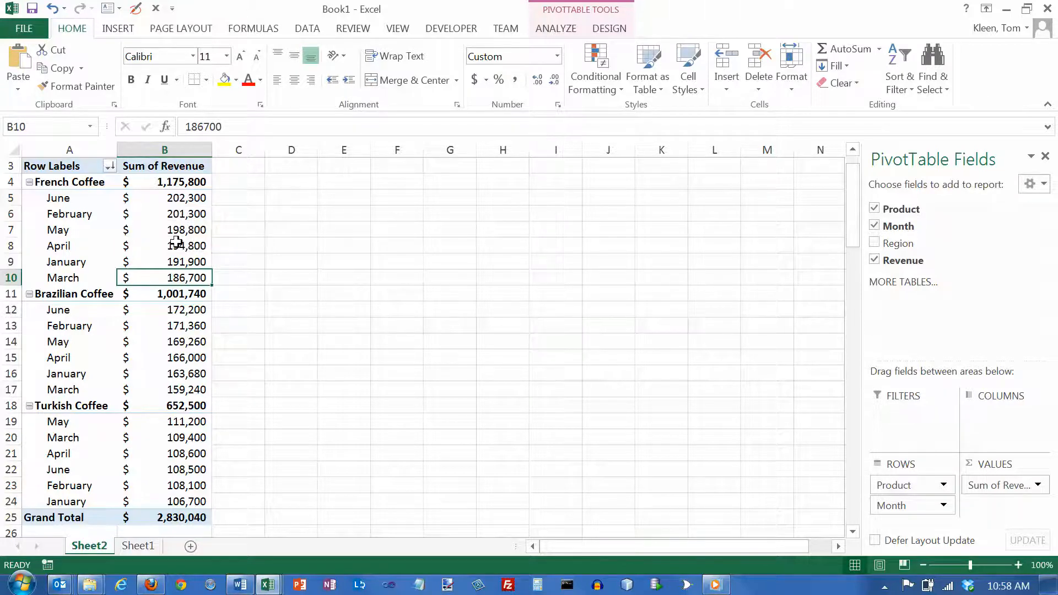
pyautogui.moveTo(178, 228)
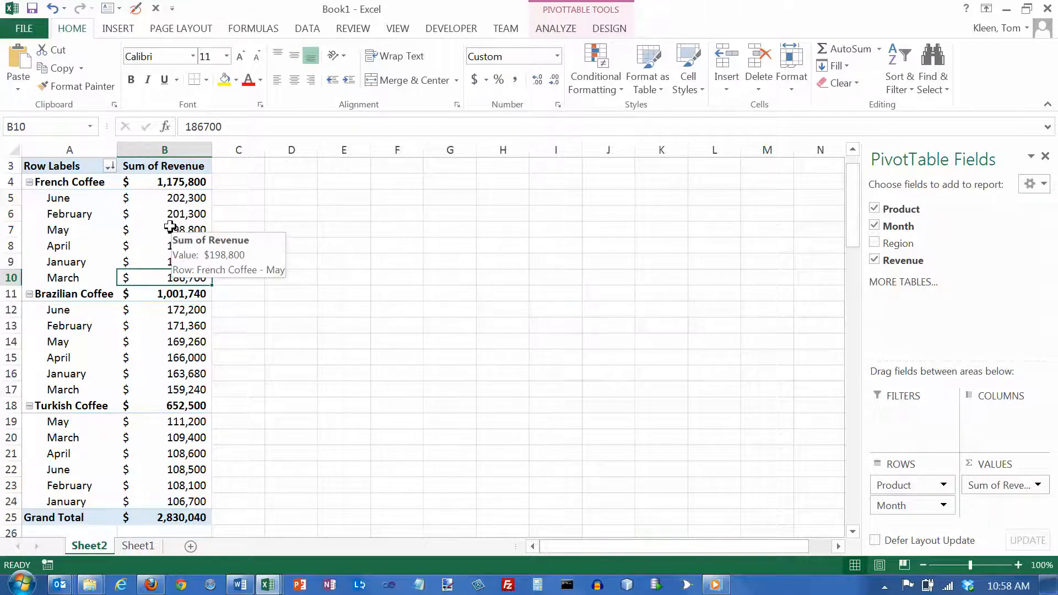
pyautogui.click(110, 166)
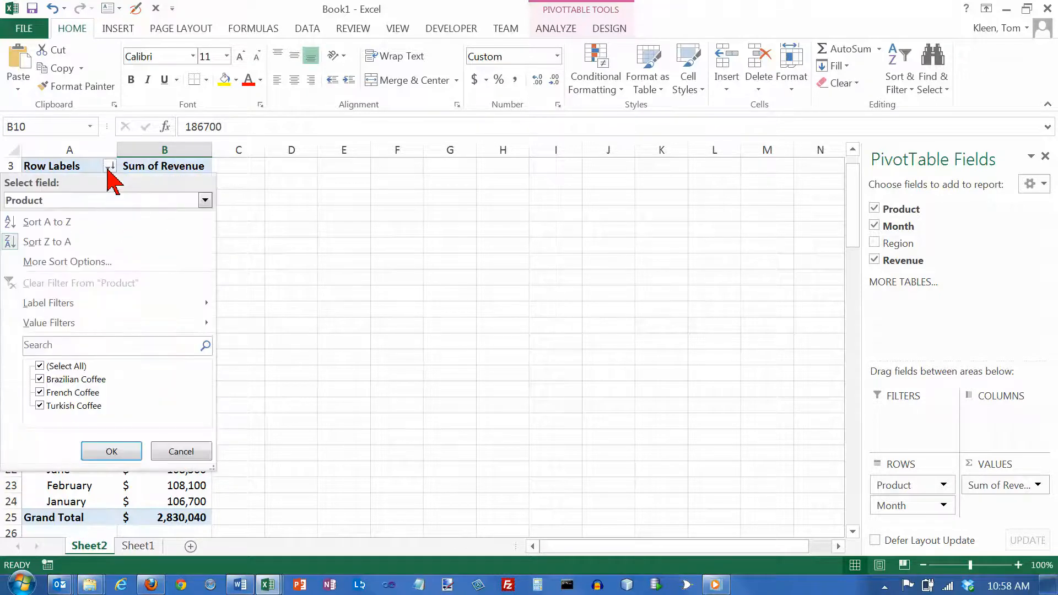
pyautogui.click(110, 166)
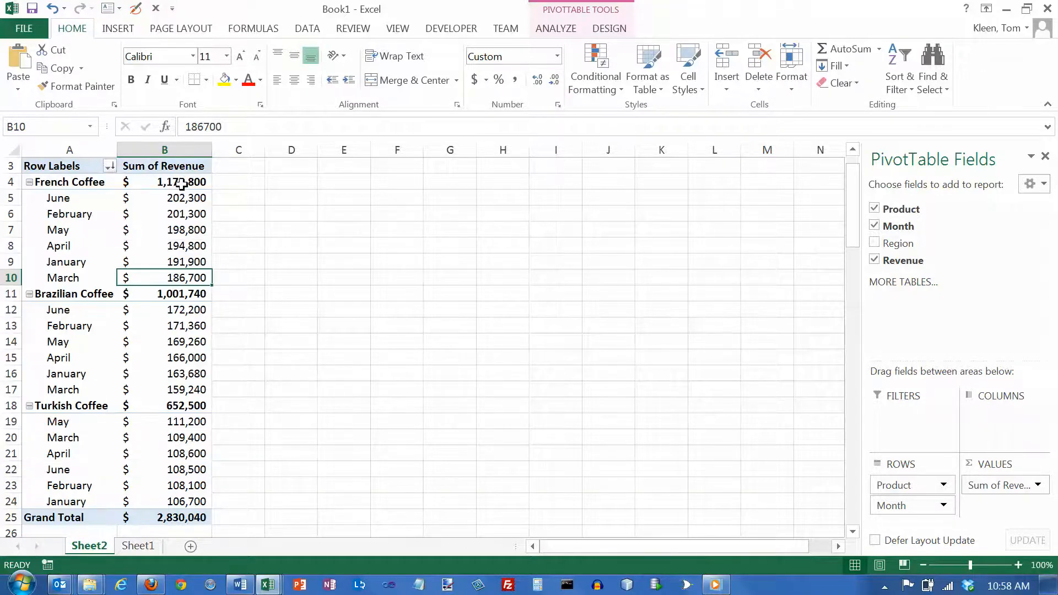
pyautogui.scroll(1, 182, 183)
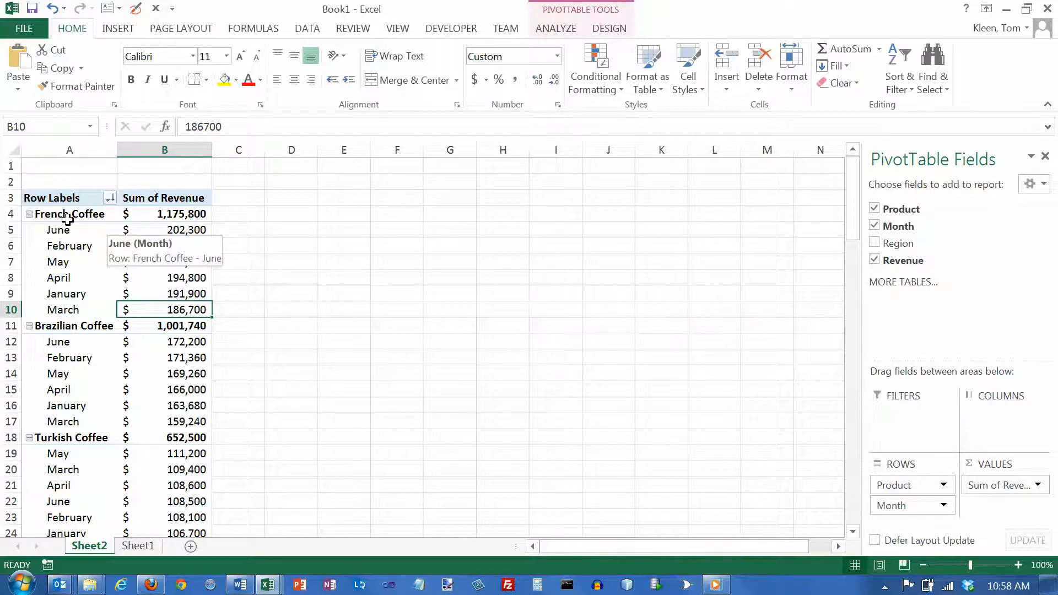
# Step: Collapse the French Coffee group to its subtotal and expand it again to show its months
pyautogui.click(29, 214)
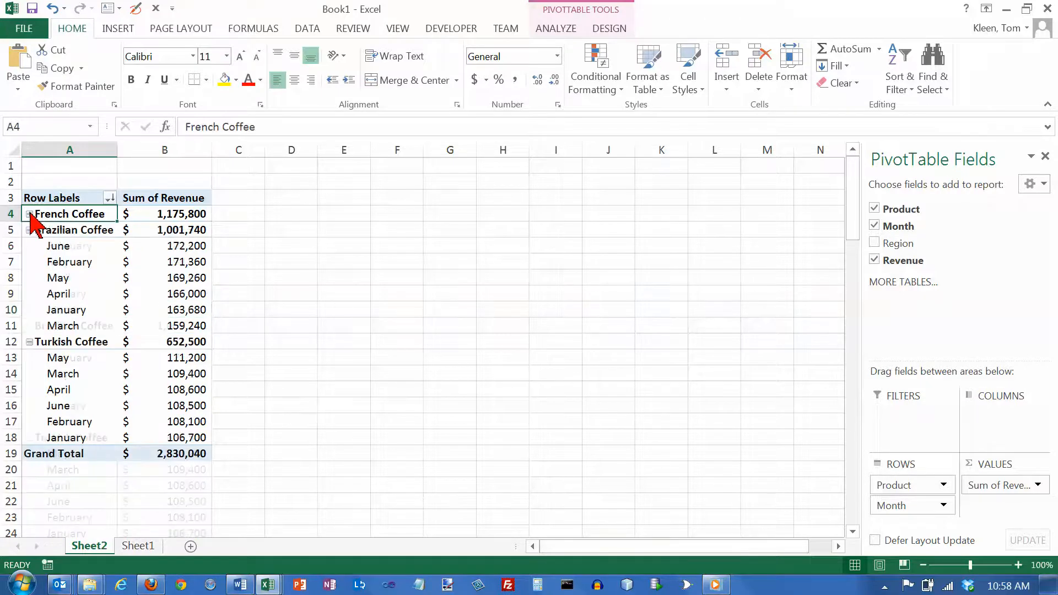
pyautogui.click(29, 215)
pyautogui.click(29, 214)
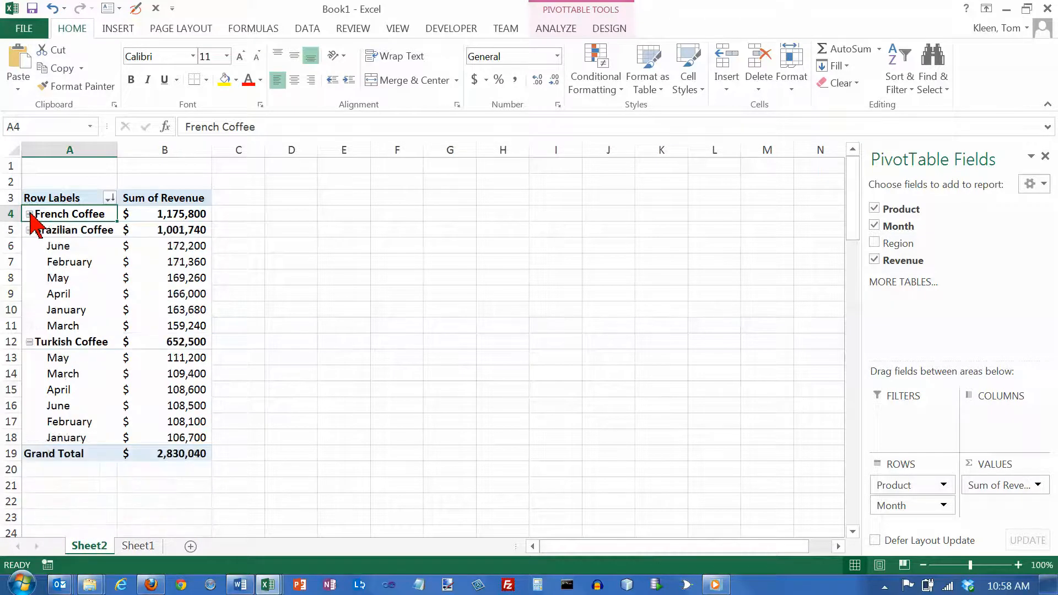
pyautogui.click(29, 214)
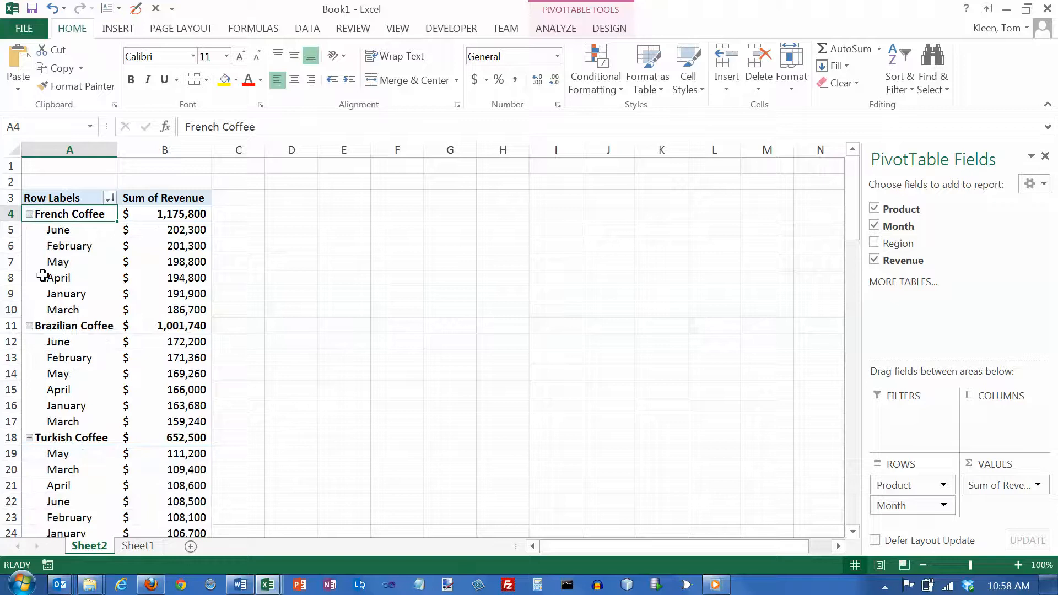
# Step: Filter the Product row labels to exclude Brazilian Coffee, keeping French Coffee and Turkish Coffee
pyautogui.click(110, 199)
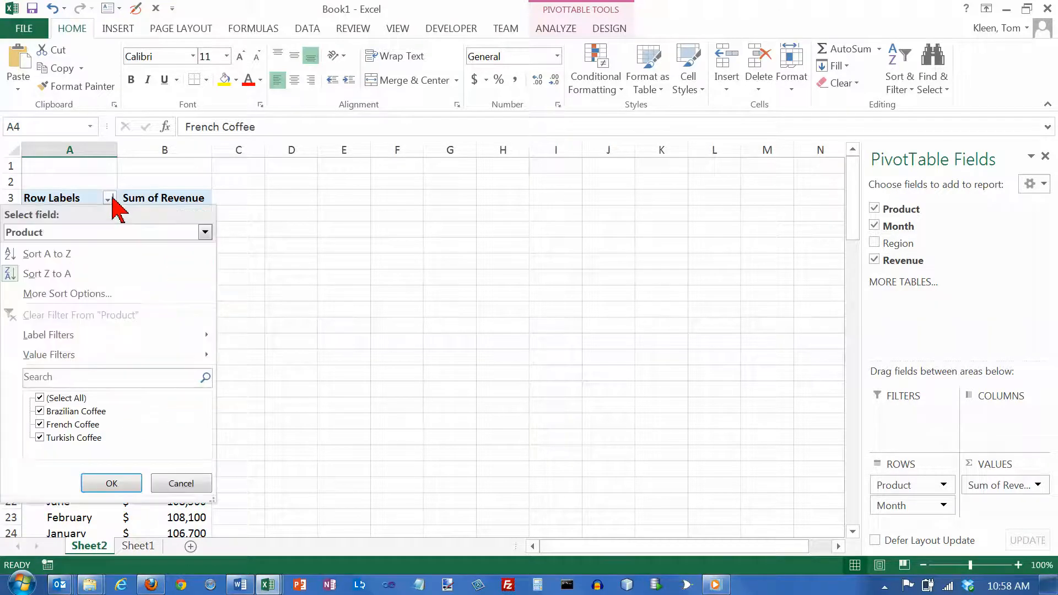
pyautogui.click(45, 413)
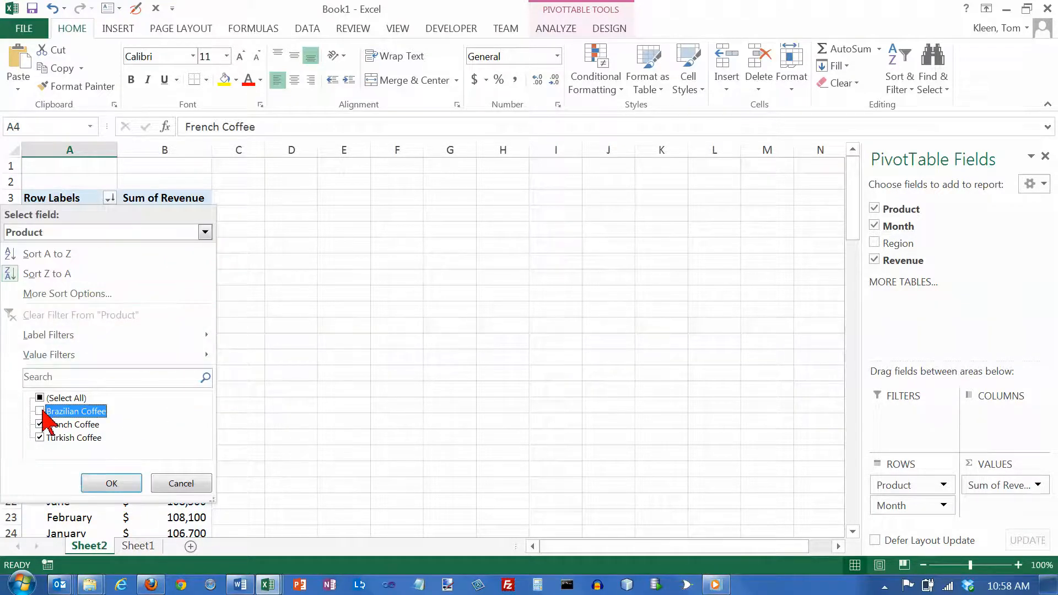
pyautogui.click(104, 484)
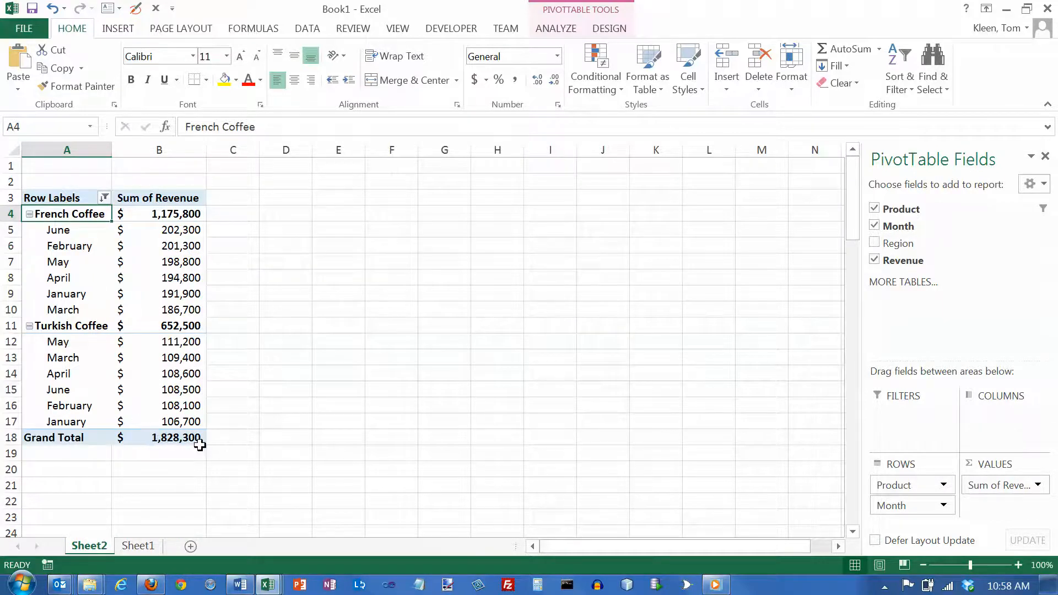
# Step: Include Brazilian Coffee in the Product filter again so all products are selected
pyautogui.click(104, 198)
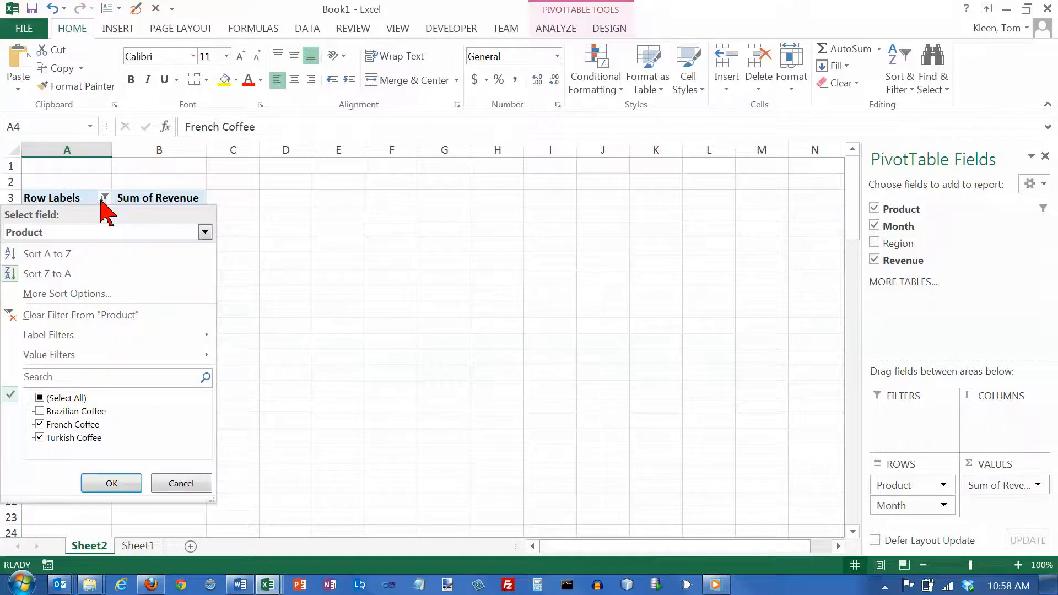
pyautogui.click(41, 411)
pyautogui.click(112, 483)
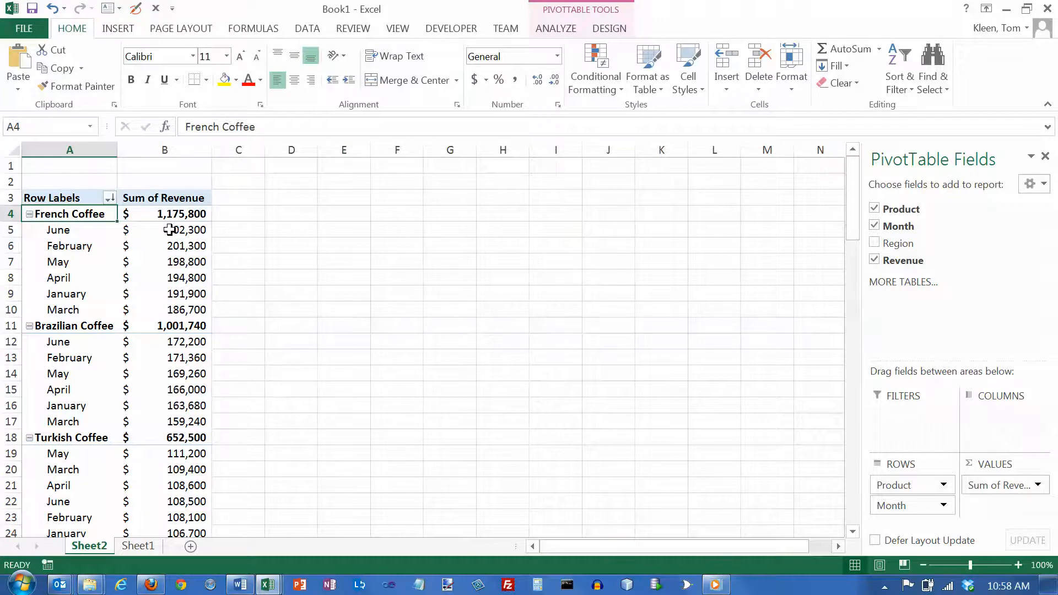
# Step: Apply a Top 10 filter to the Month field that keeps only the top 3 items by Sum of Revenue for each product
pyautogui.moveTo(167, 229)
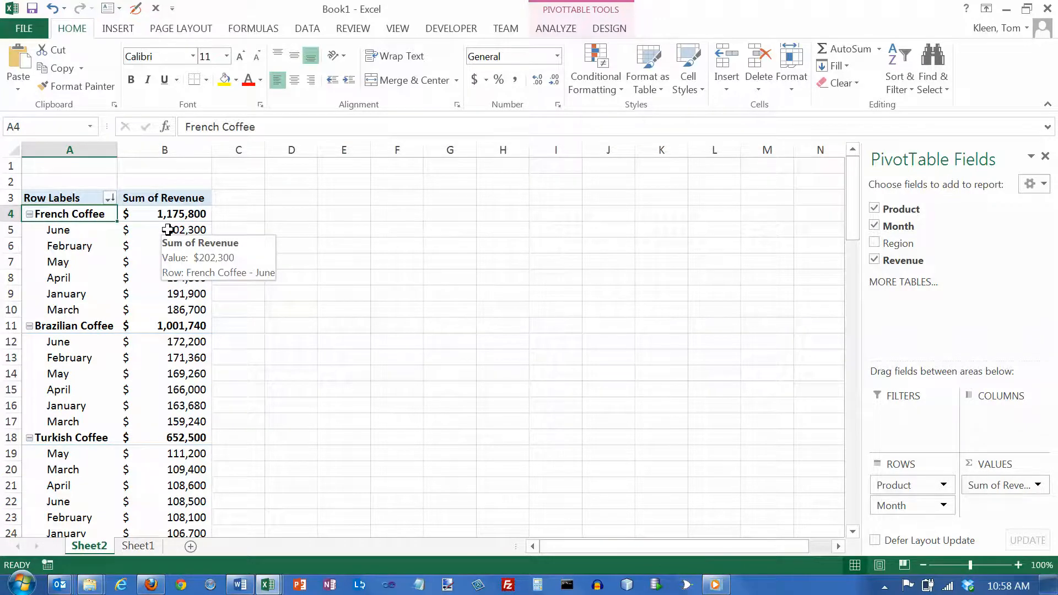
pyautogui.click(168, 230)
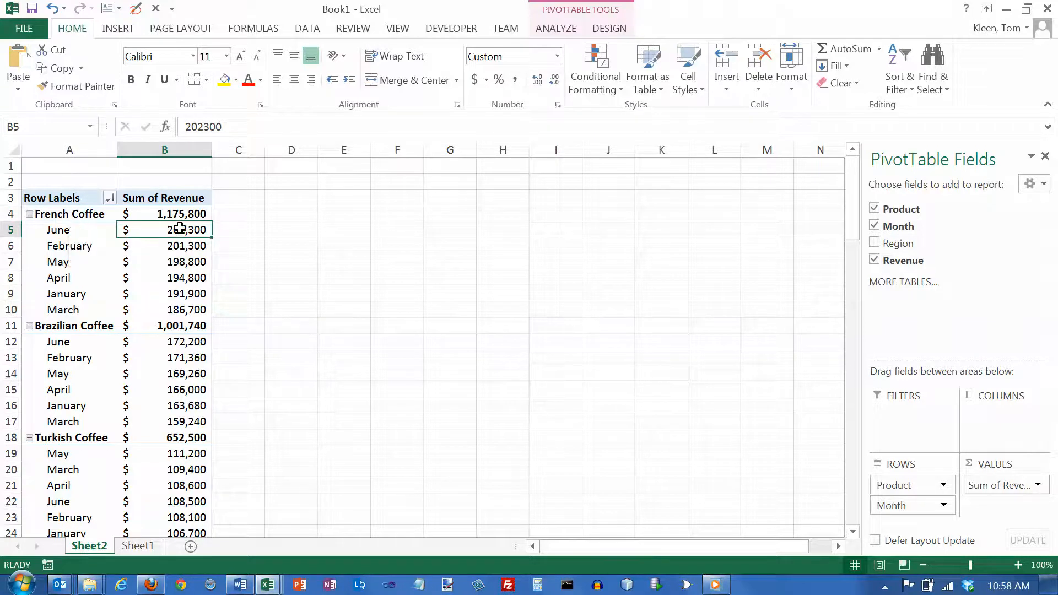
pyautogui.moveTo(182, 227)
pyautogui.click(77, 230)
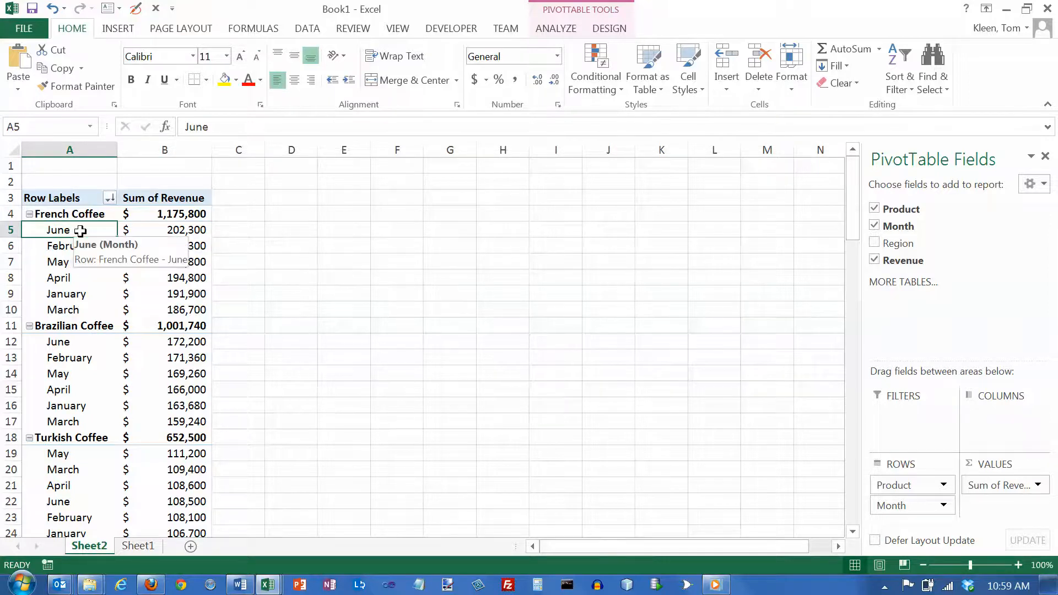
pyautogui.rightClick(80, 230)
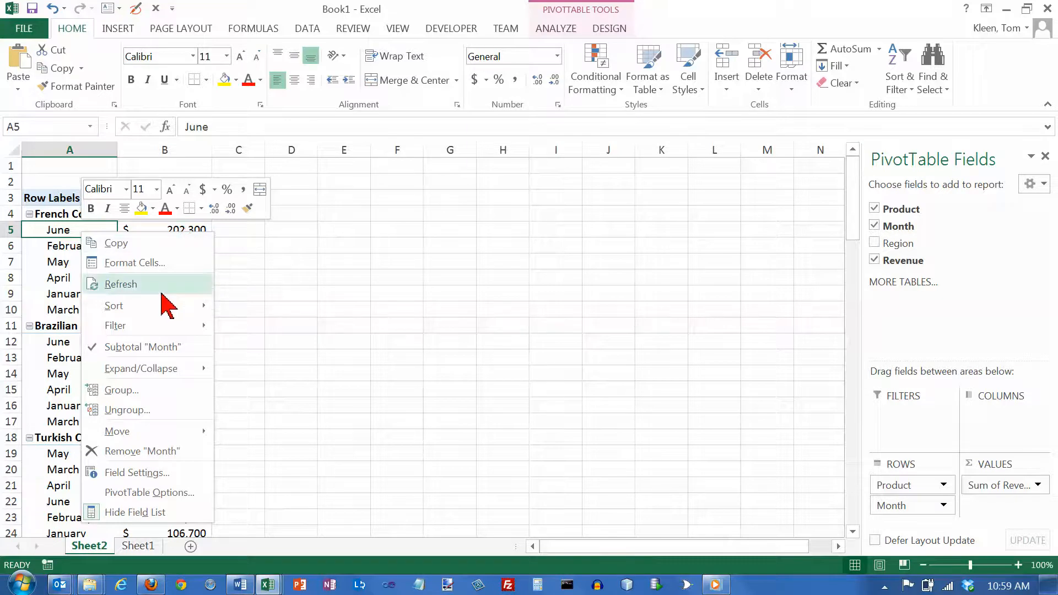
pyautogui.moveTo(171, 327)
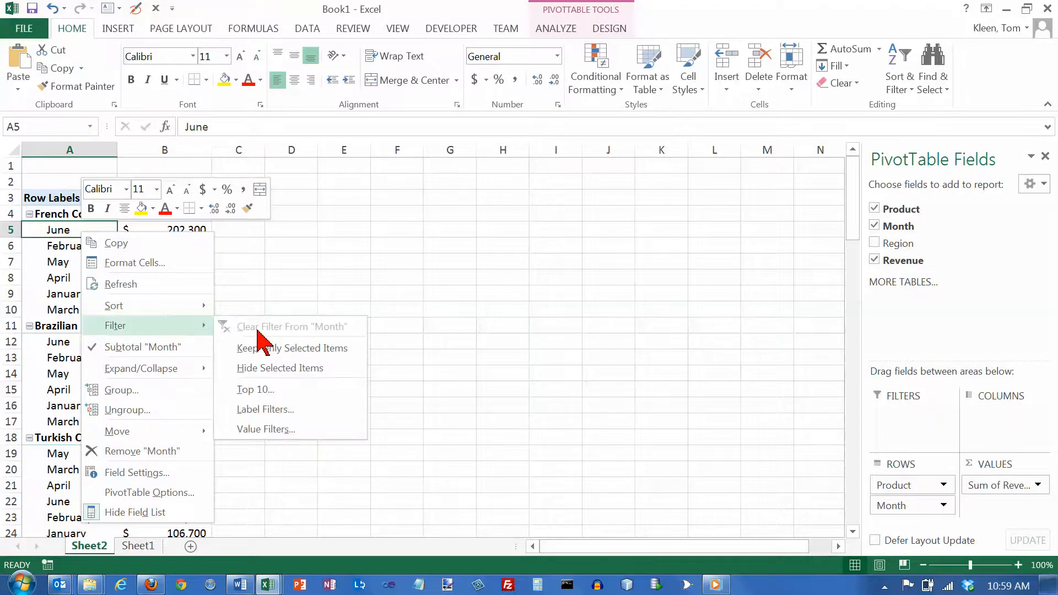
pyautogui.click(255, 390)
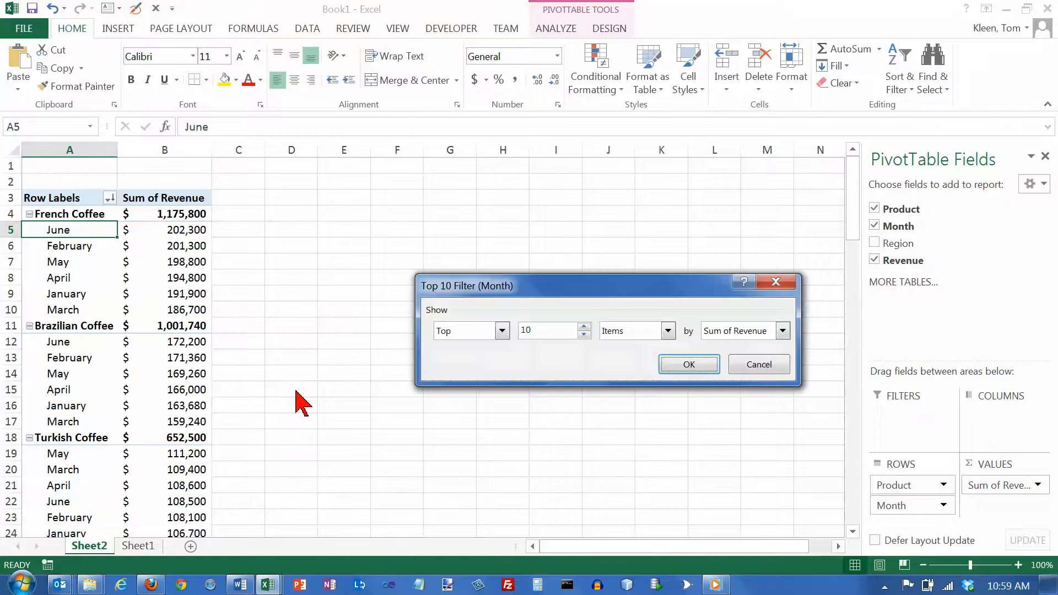
pyautogui.moveTo(549, 295); pyautogui.dragTo(368, 215)
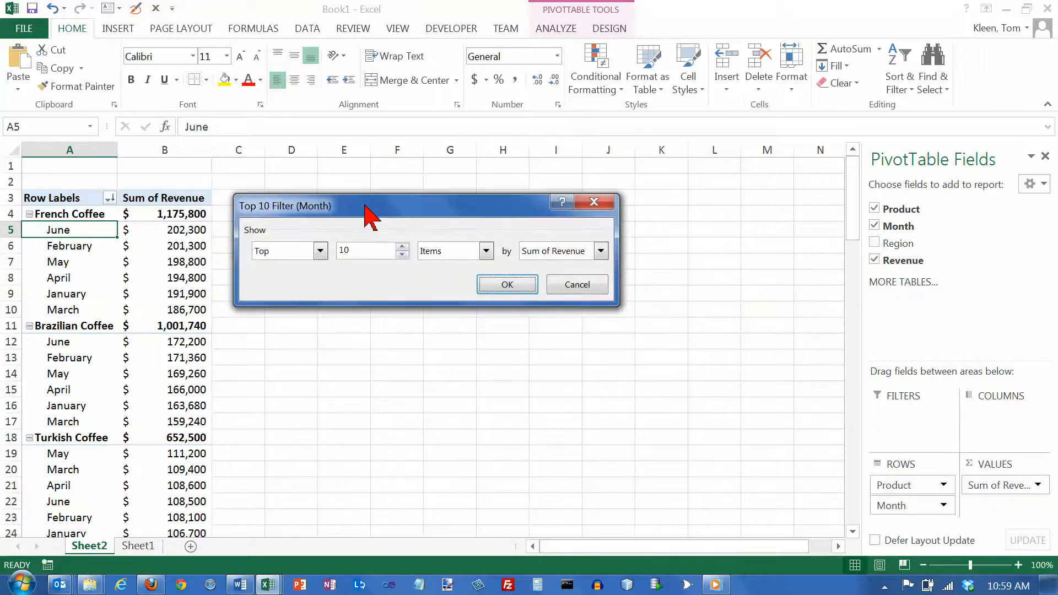
pyautogui.click(403, 255)
pyautogui.click(402, 254)
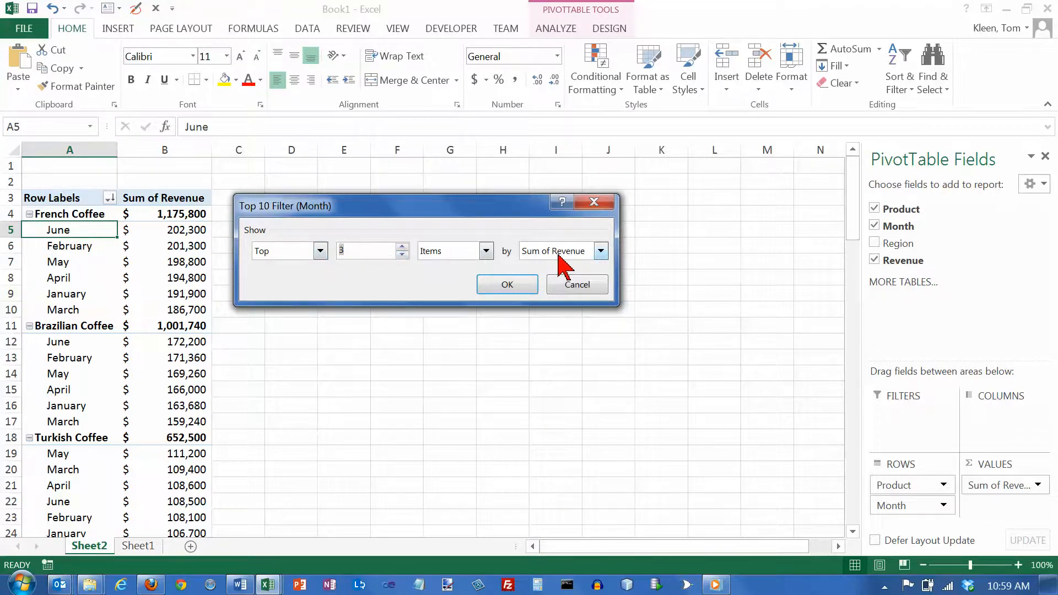
pyautogui.click(319, 252)
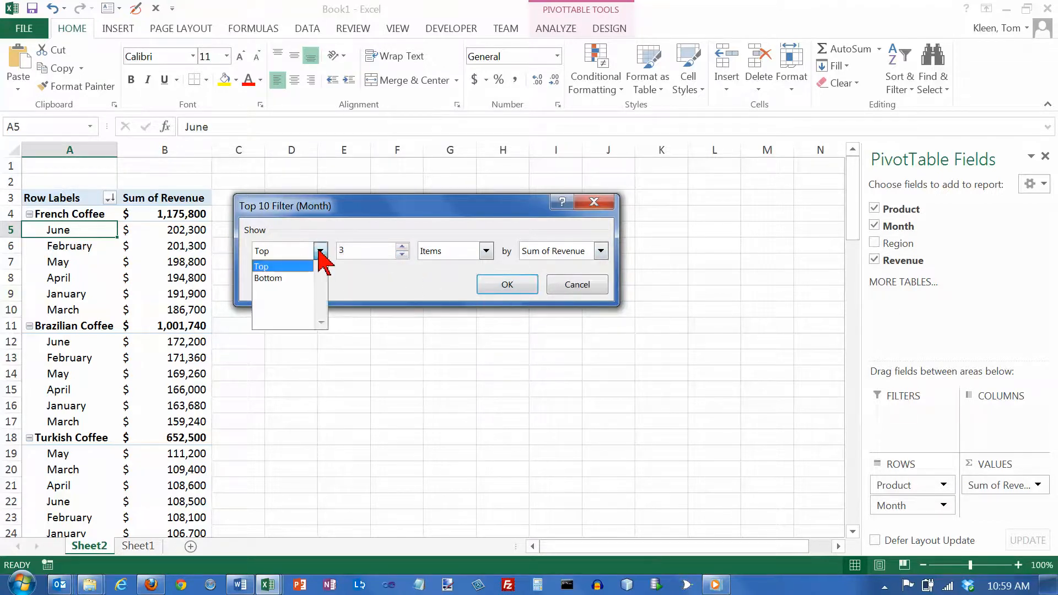
pyautogui.click(319, 263)
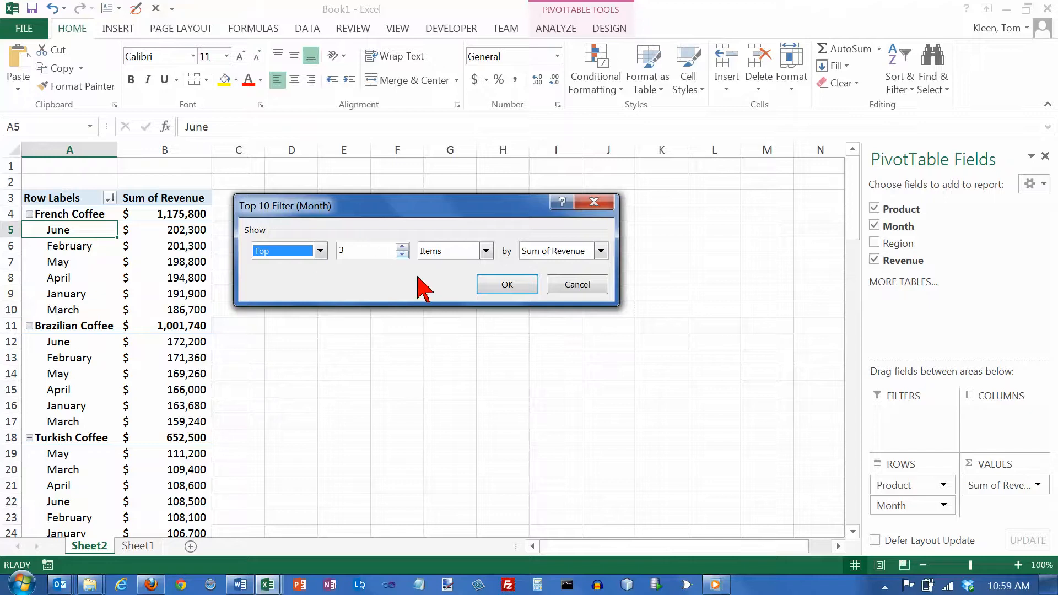
pyautogui.click(508, 285)
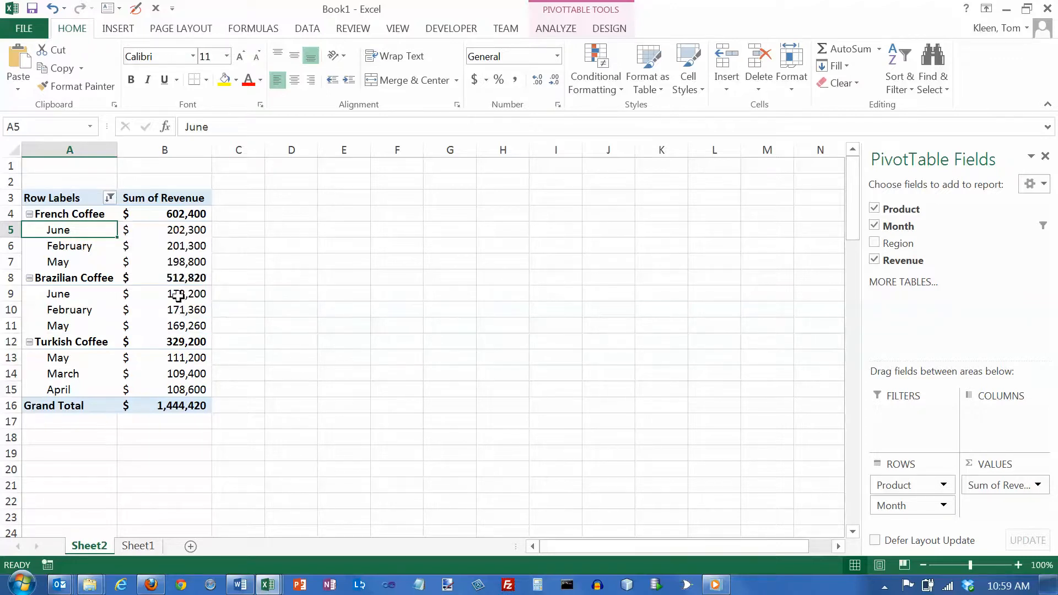
pyautogui.moveTo(180, 325)
pyautogui.moveTo(173, 367)
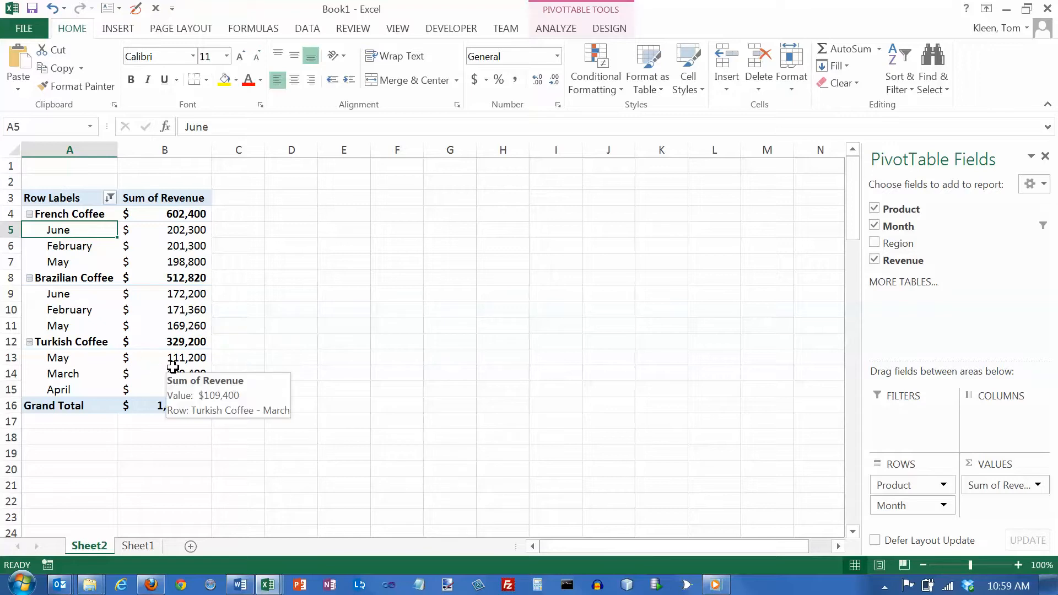
pyautogui.moveTo(173, 389)
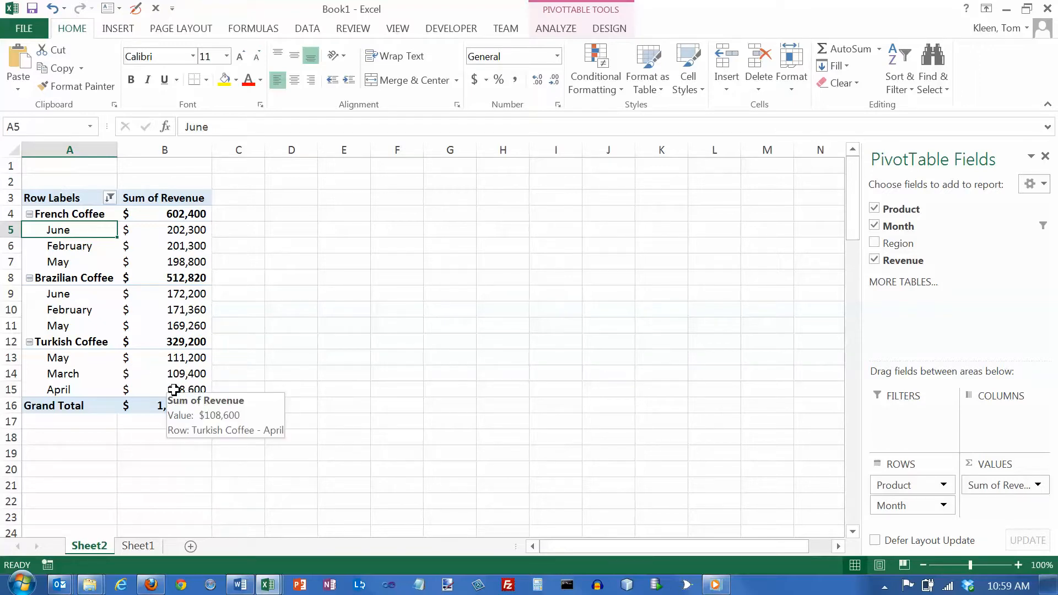